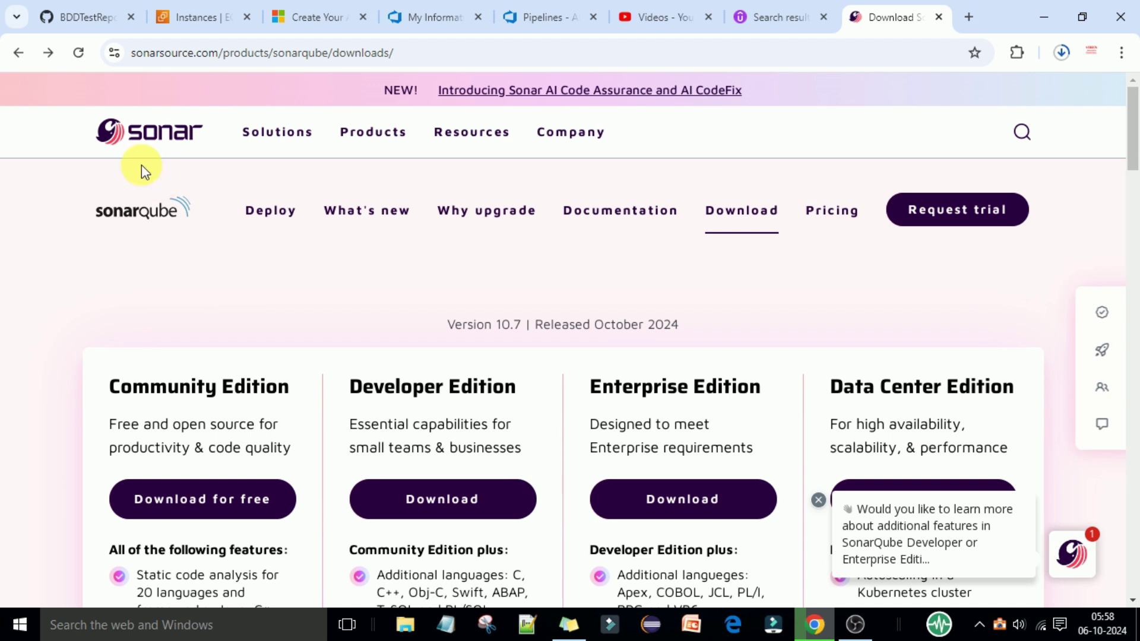
Step: Go back from the SonarQube 10.7 downloads page to Google's 'sonarqube latest version' results
{"action": "left_click", "coordinate": [20, 54]}
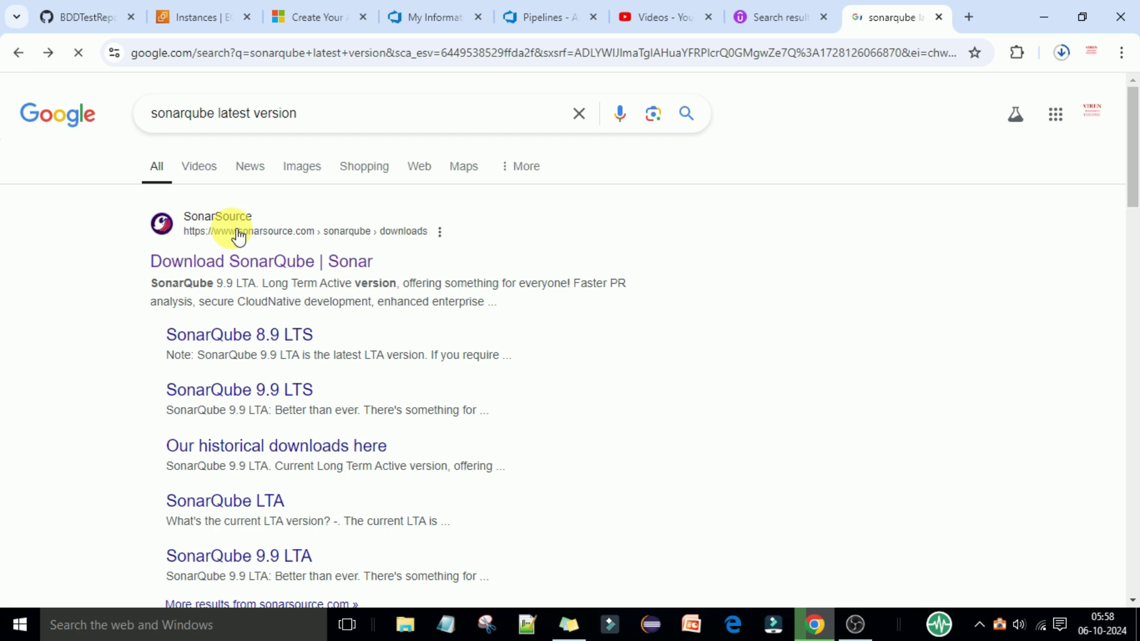
{"action": "left_click", "coordinate": [319, 122]}
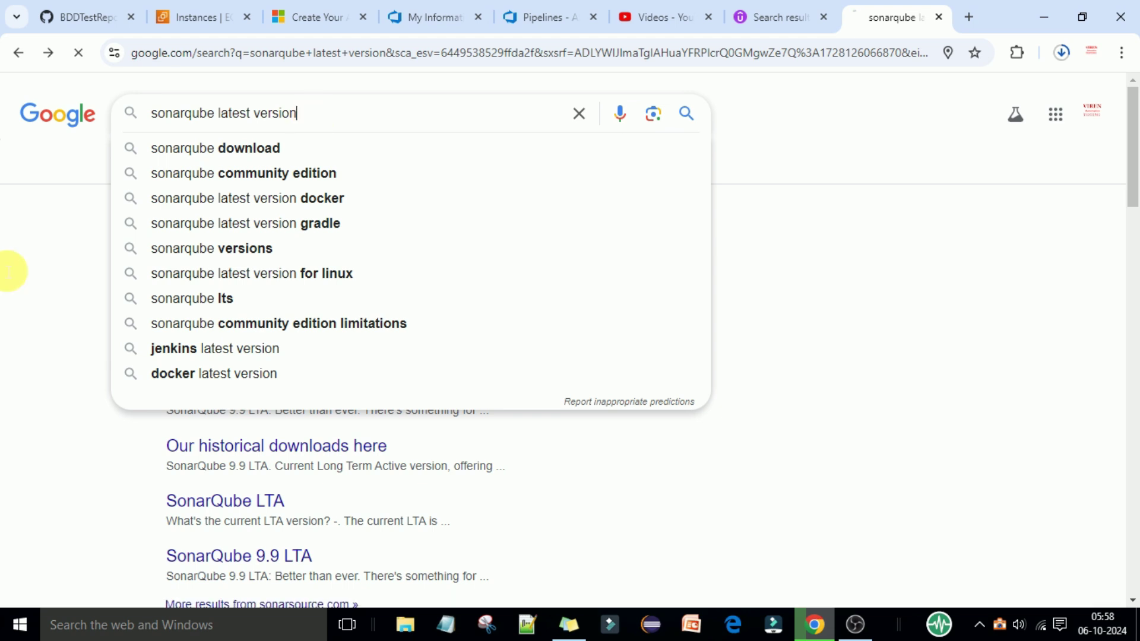
{"action": "left_click", "coordinate": [72, 247]}
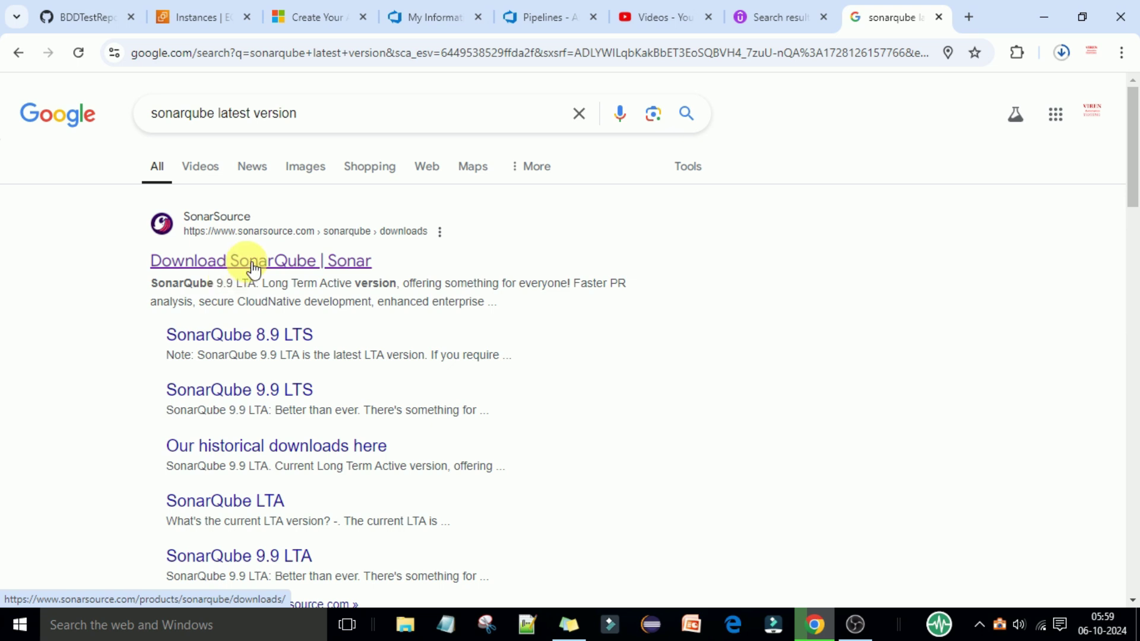
Step: Open the 'Download SonarQube | Sonar' result and highlight the 'Version 10.7' text
{"action": "left_click", "coordinate": [250, 263]}
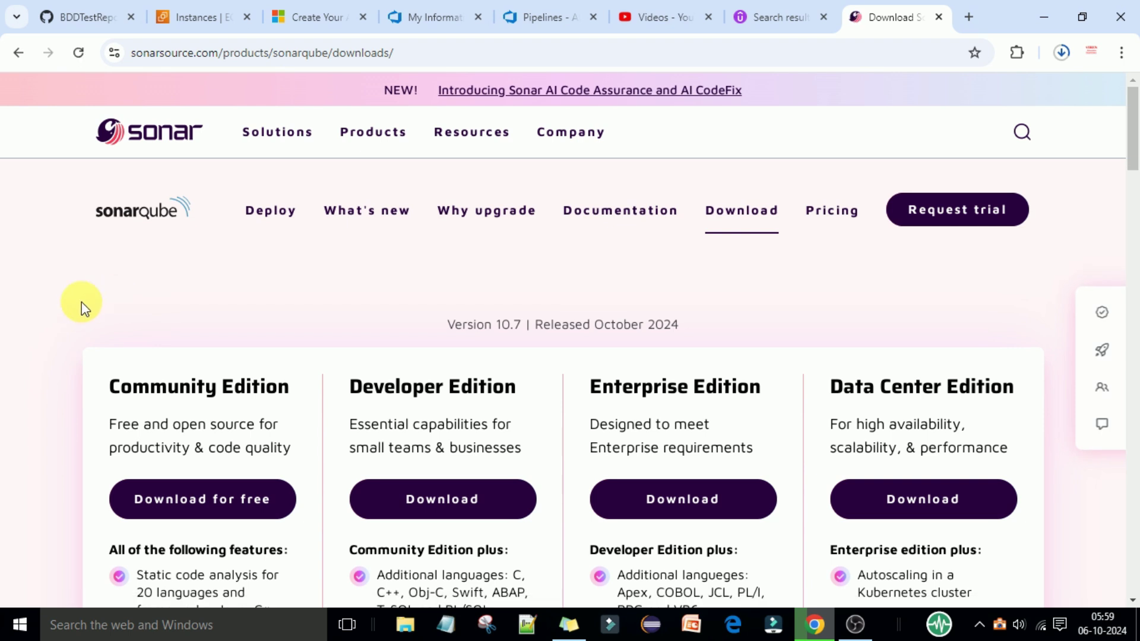
{"action": "scroll", "coordinate": [84, 309], "scroll_direction": "down", "scroll_amount": 1}
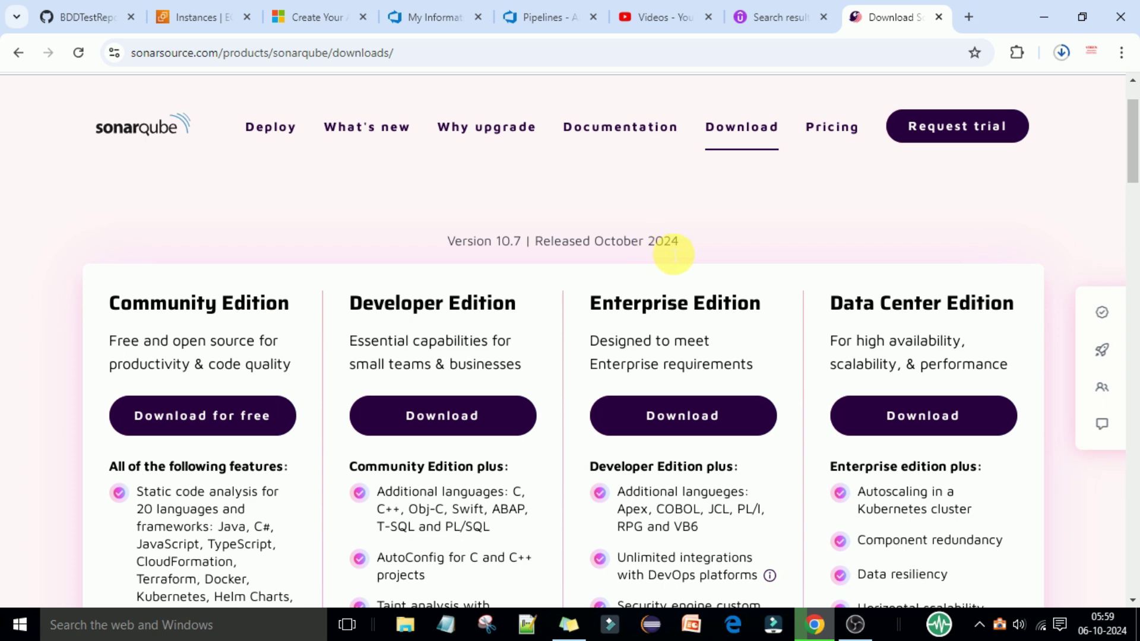
{"action": "left_click", "coordinate": [460, 248]}
{"action": "left_click_drag", "start_coordinate": [461, 248], "coordinate": [524, 241]}
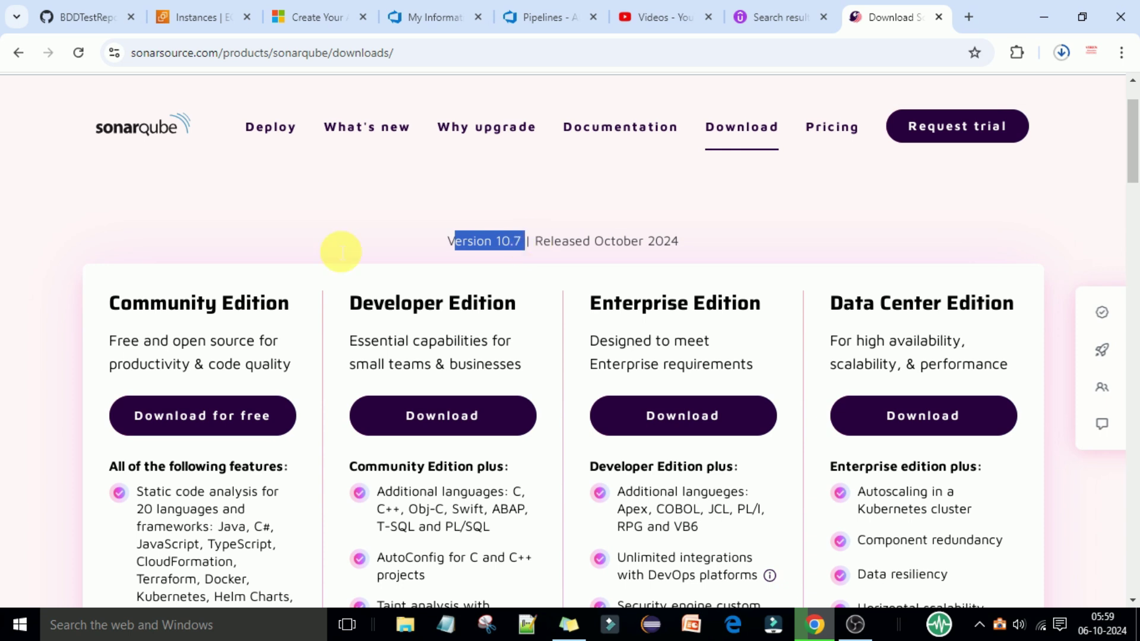
Step: Scroll through the four SonarQube editions and their feature lists
{"action": "scroll", "coordinate": [333, 241], "scroll_direction": "down", "scroll_amount": 1}
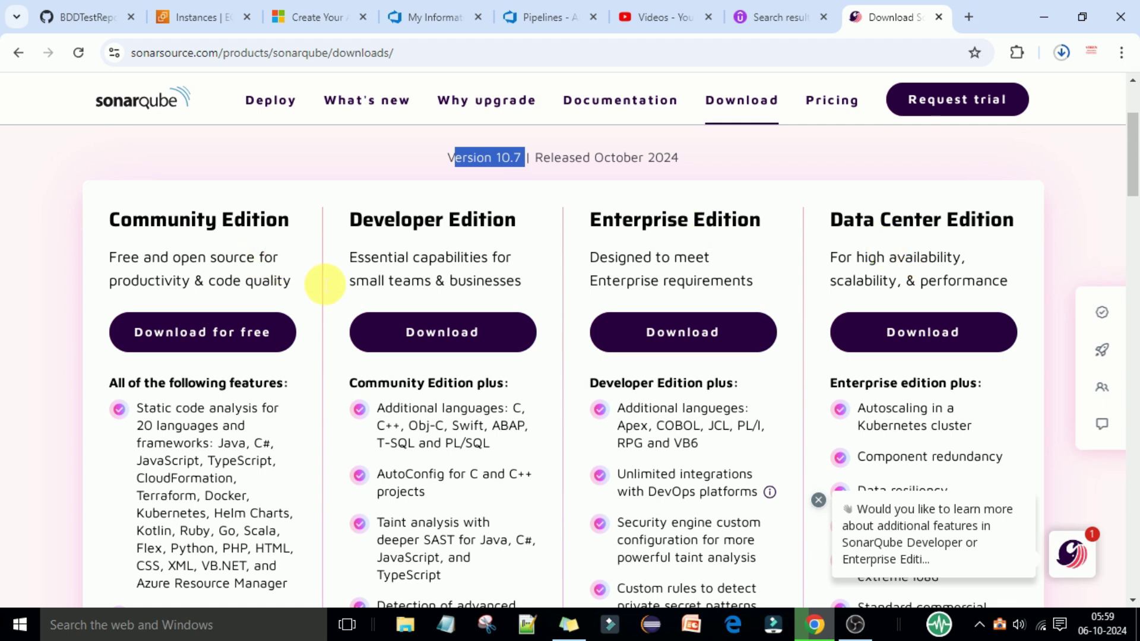
{"action": "scroll", "coordinate": [322, 287], "scroll_direction": "down", "scroll_amount": 2}
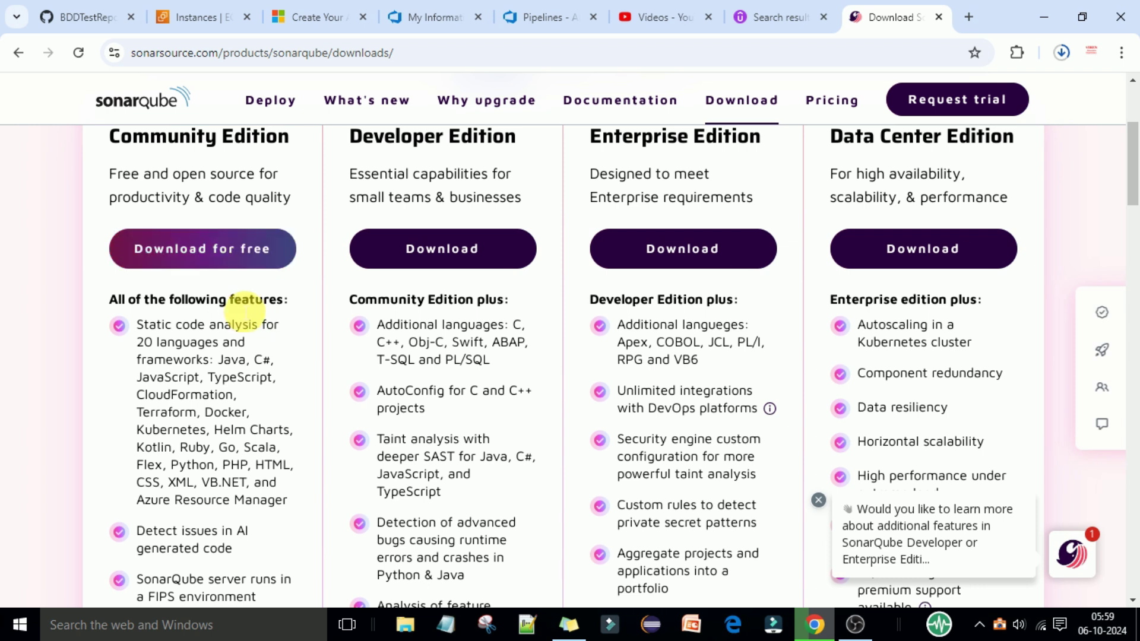
{"action": "scroll", "coordinate": [274, 355], "scroll_direction": "down", "scroll_amount": 4}
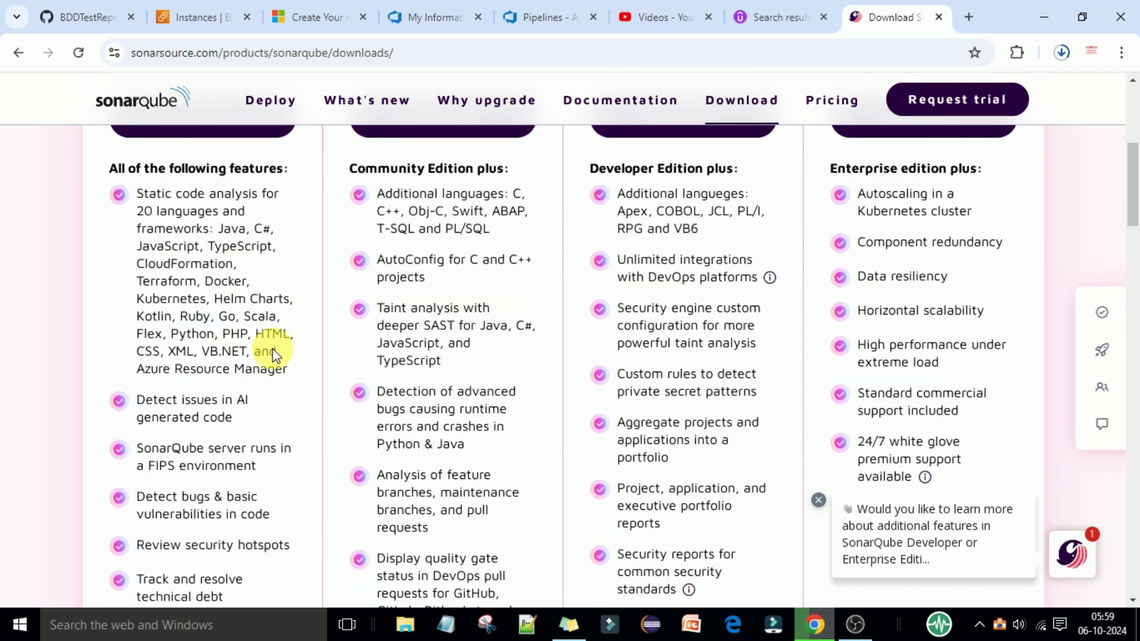
{"action": "scroll", "coordinate": [274, 355], "scroll_direction": "down", "scroll_amount": 5}
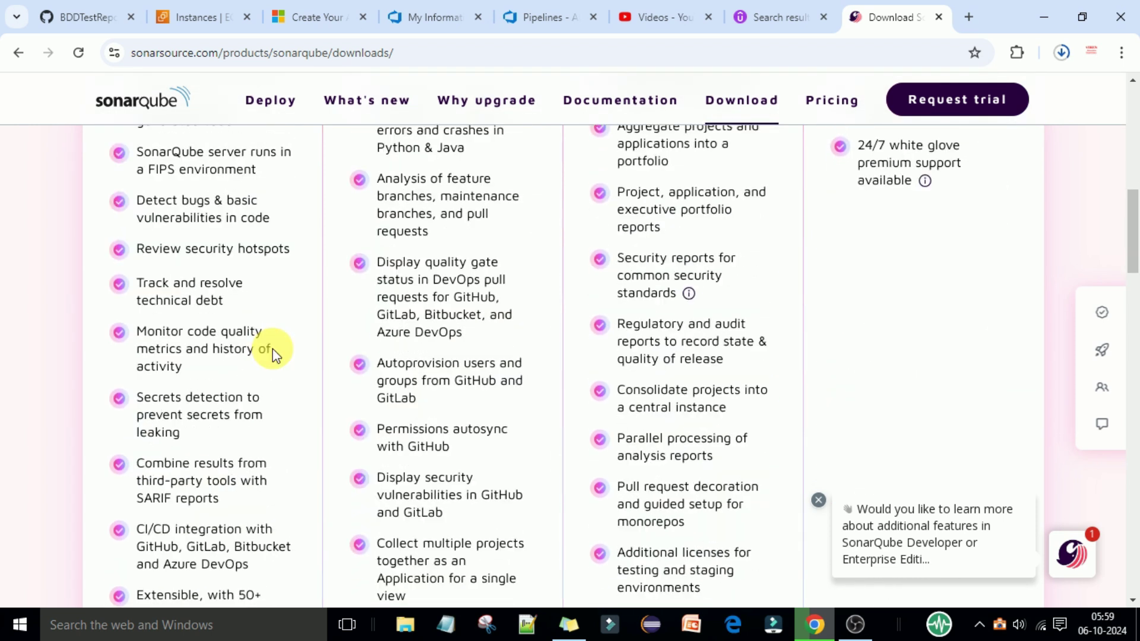
{"action": "scroll", "coordinate": [274, 355], "scroll_direction": "down", "scroll_amount": 1}
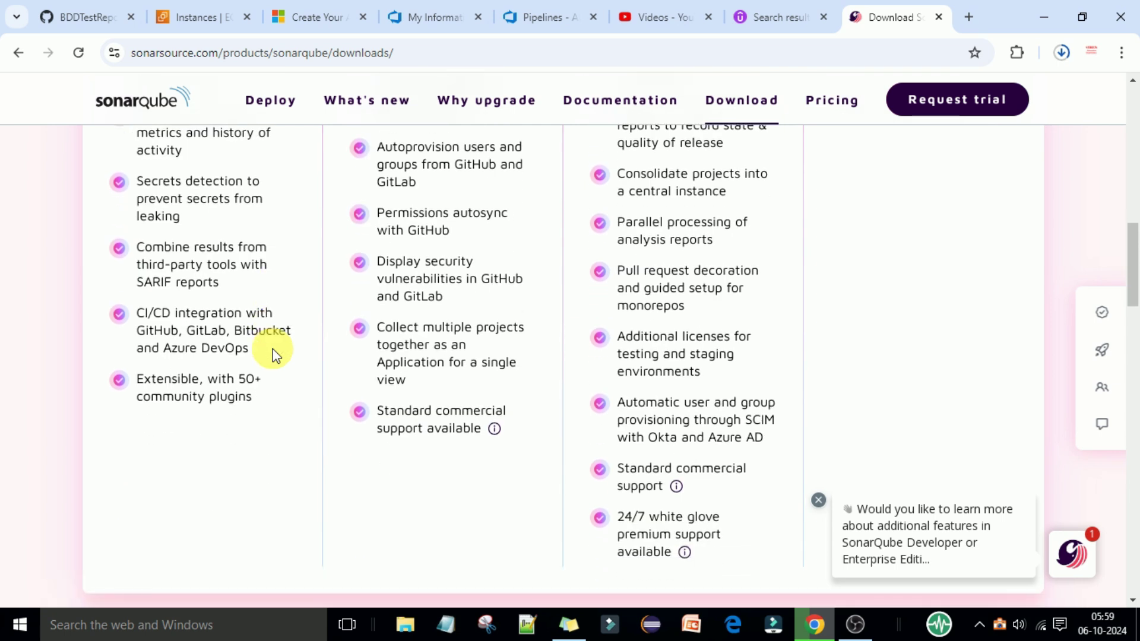
{"action": "scroll", "coordinate": [273, 355], "scroll_direction": "up", "scroll_amount": 5}
{"action": "scroll", "coordinate": [274, 355], "scroll_direction": "up", "scroll_amount": 9}
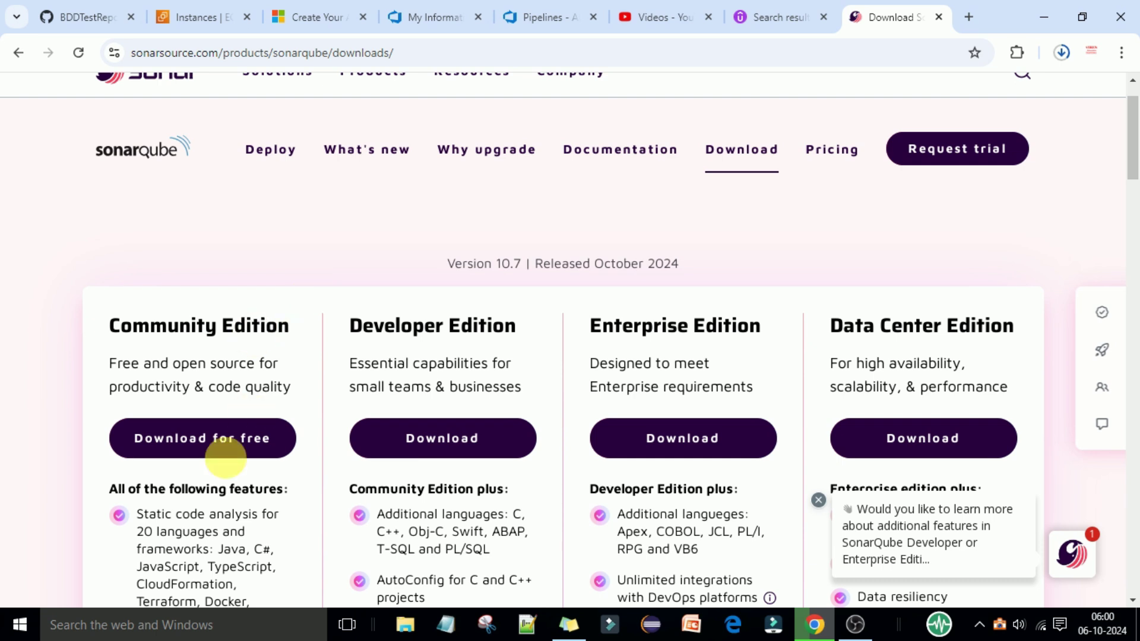
Step: Download the free Community Edition, choosing 'Download only' instead of subscribing
{"action": "left_click", "coordinate": [226, 444]}
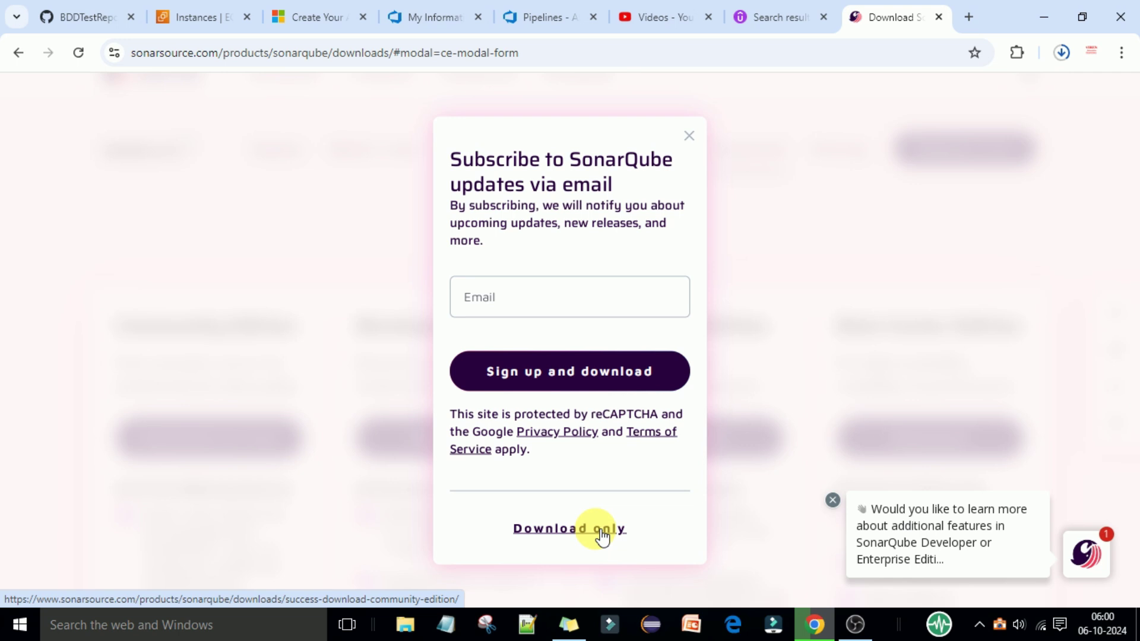
{"action": "left_click", "coordinate": [603, 534]}
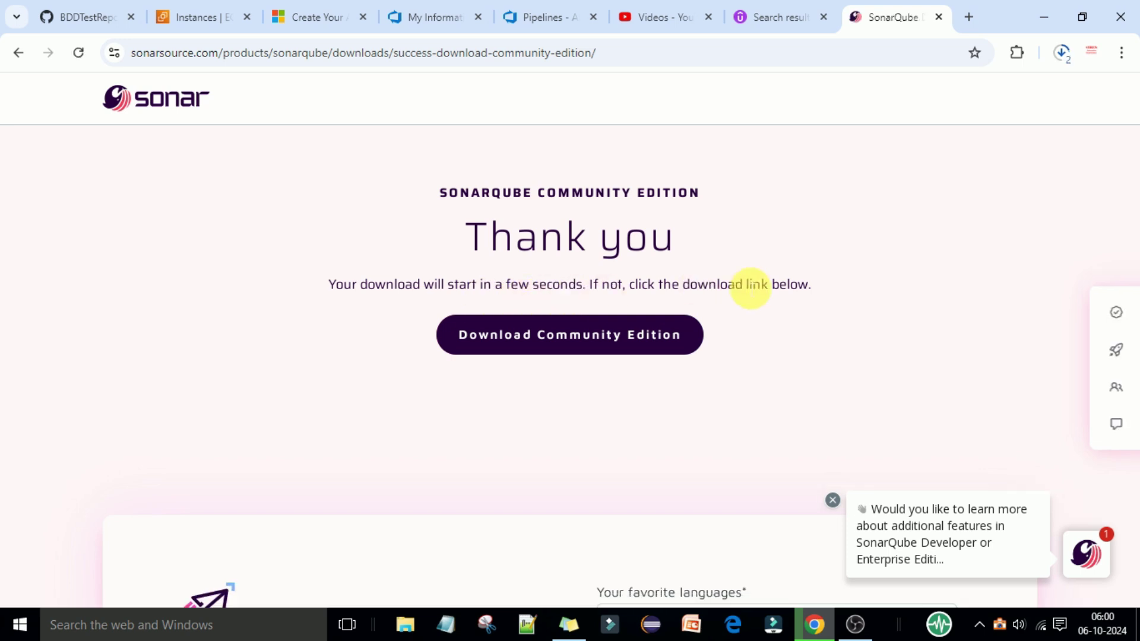
Step: Cancel the duplicate sonarqube (2) and (1) downloads and show the finished zip in its folder
{"action": "left_click", "coordinate": [1062, 54]}
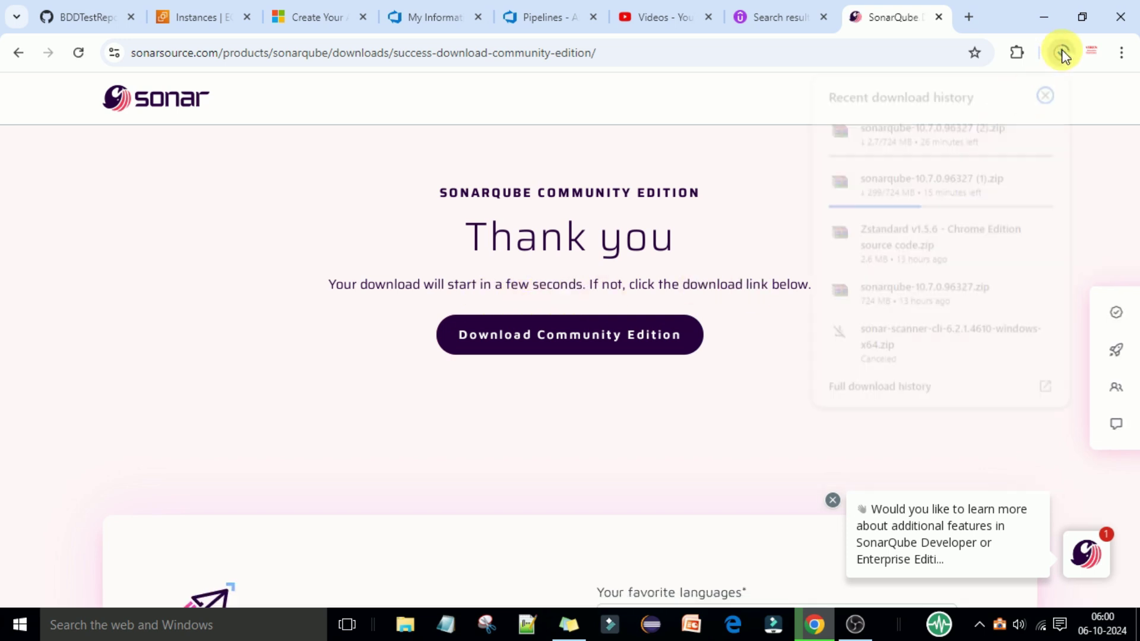
{"action": "mouse_move", "coordinate": [937, 139]}
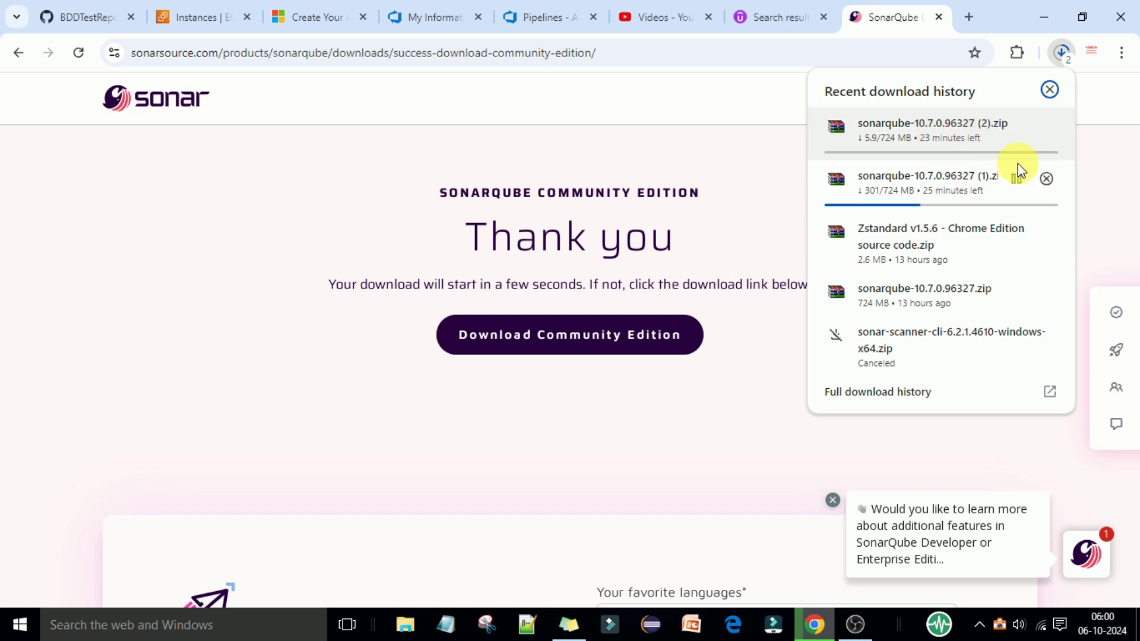
{"action": "mouse_move", "coordinate": [1048, 120]}
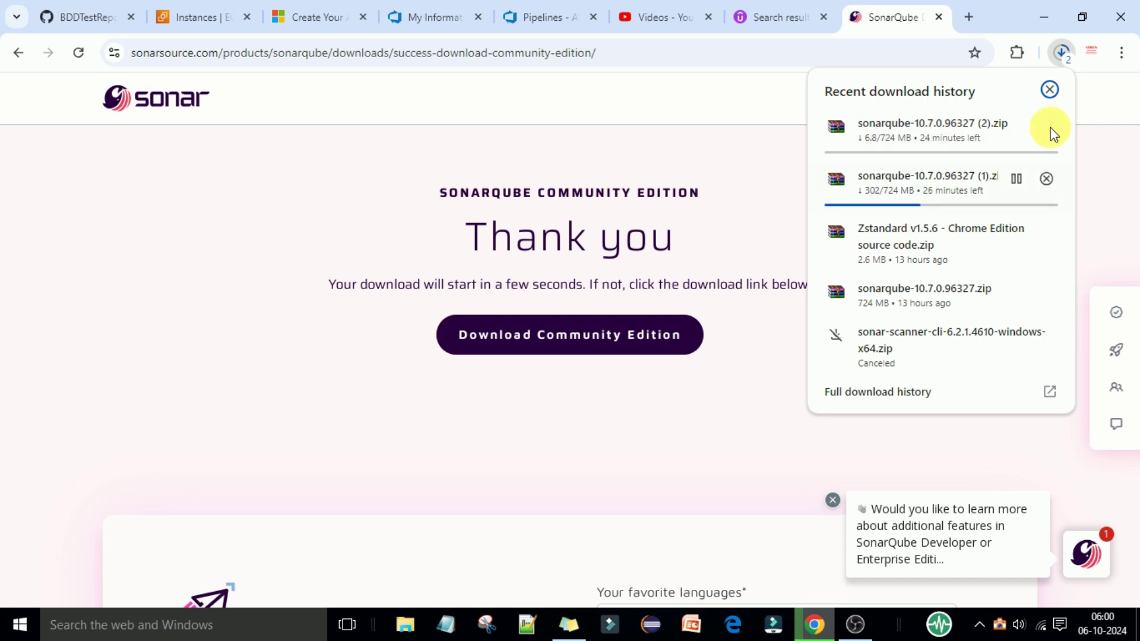
{"action": "left_click", "coordinate": [1046, 127]}
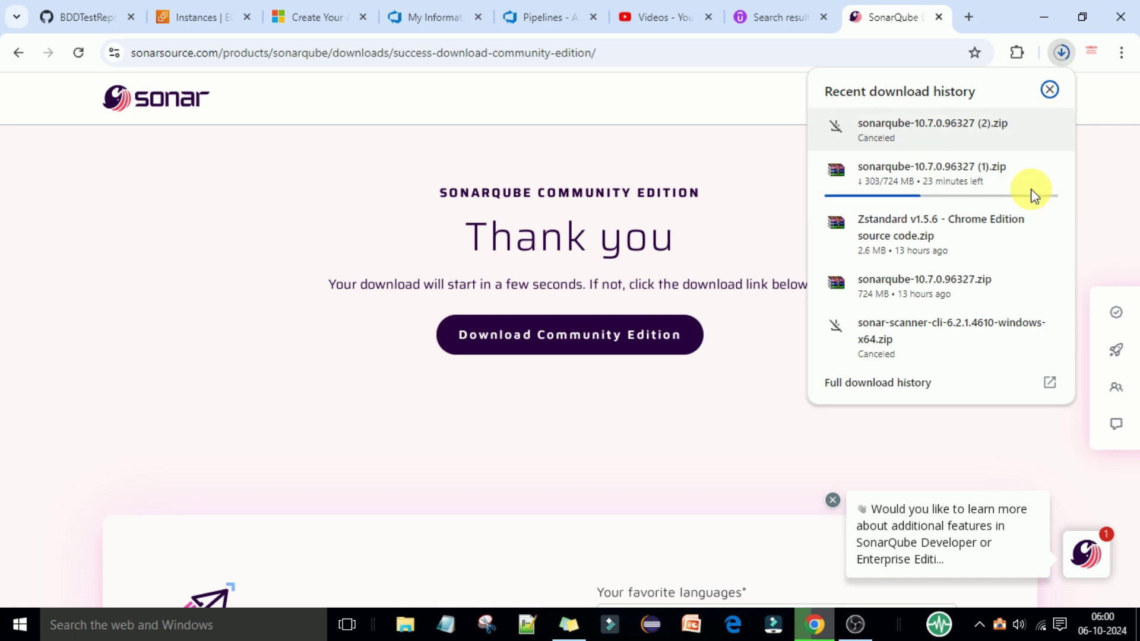
{"action": "left_click", "coordinate": [1046, 170]}
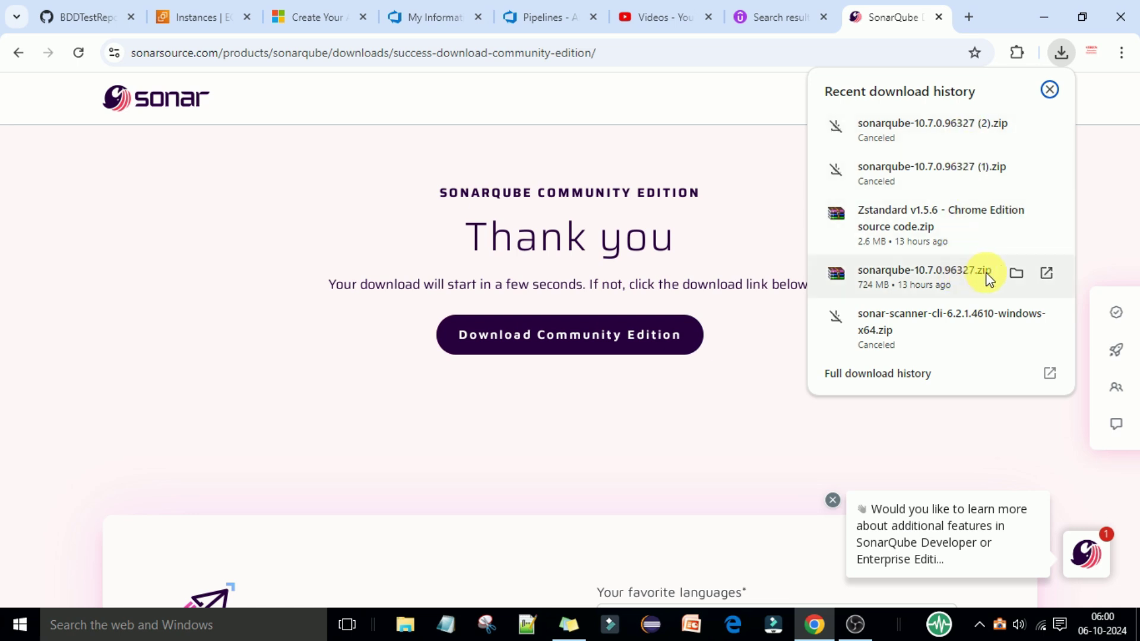
{"action": "left_click", "coordinate": [1016, 275]}
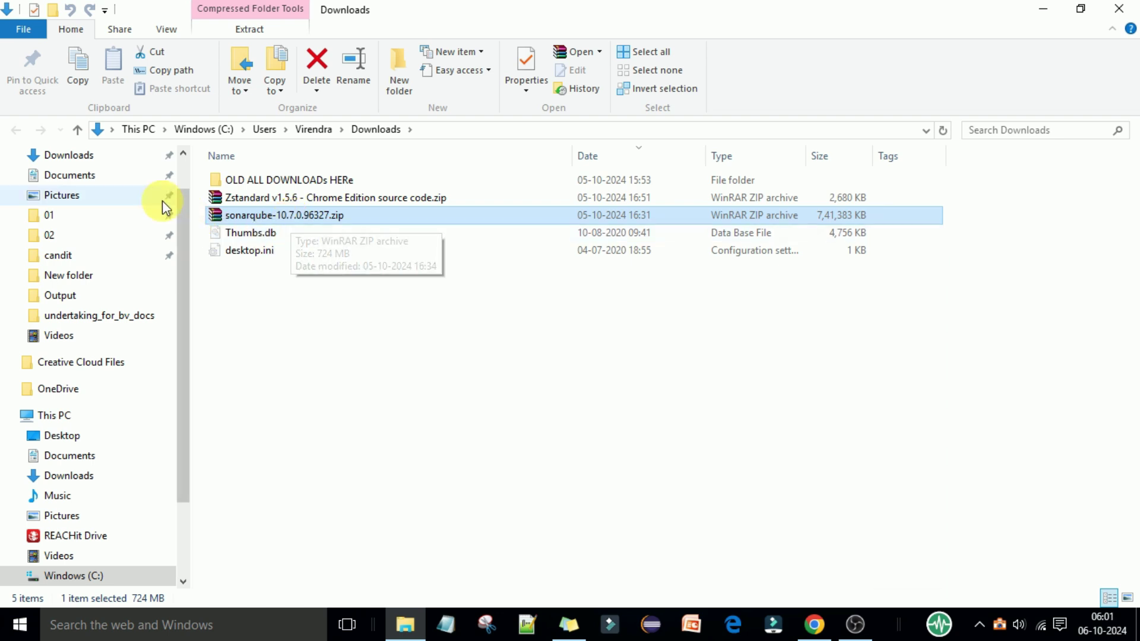
Step: Scroll up in File Explorer toward the Desktop > Training > SonarQube 2024 COURSE CONTENT folder
{"action": "scroll", "coordinate": [118, 220], "scroll_direction": "up", "scroll_amount": 1}
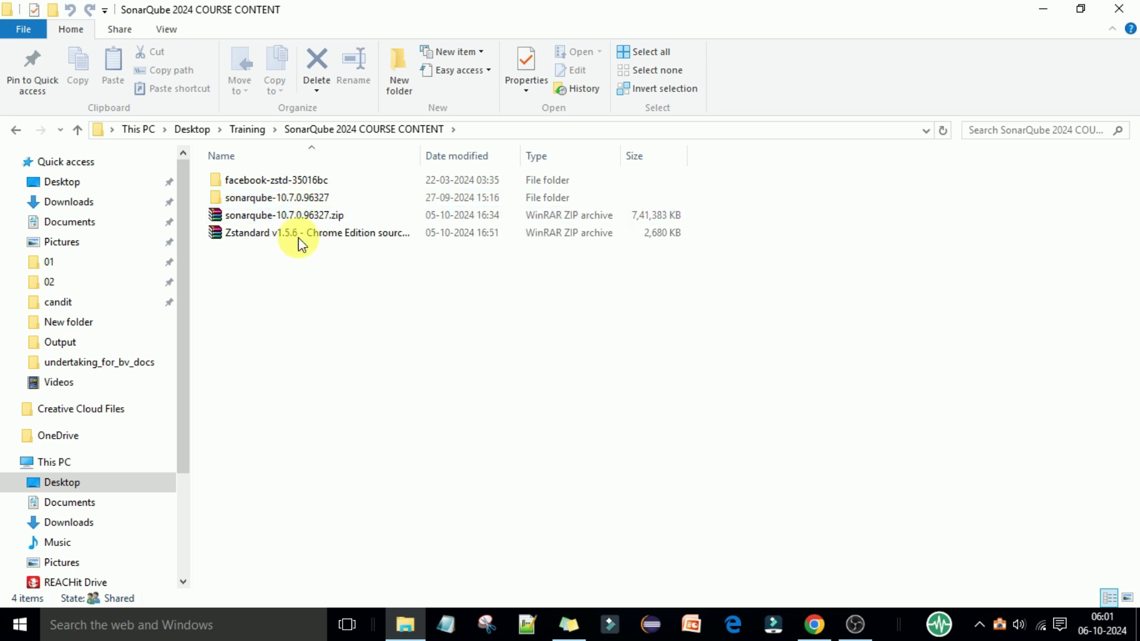
Step: Dismiss the zip's context menu and open the extracted sonarqube-10.7.0.96327 folder's conf subfolder
{"action": "right_click", "coordinate": [301, 215]}
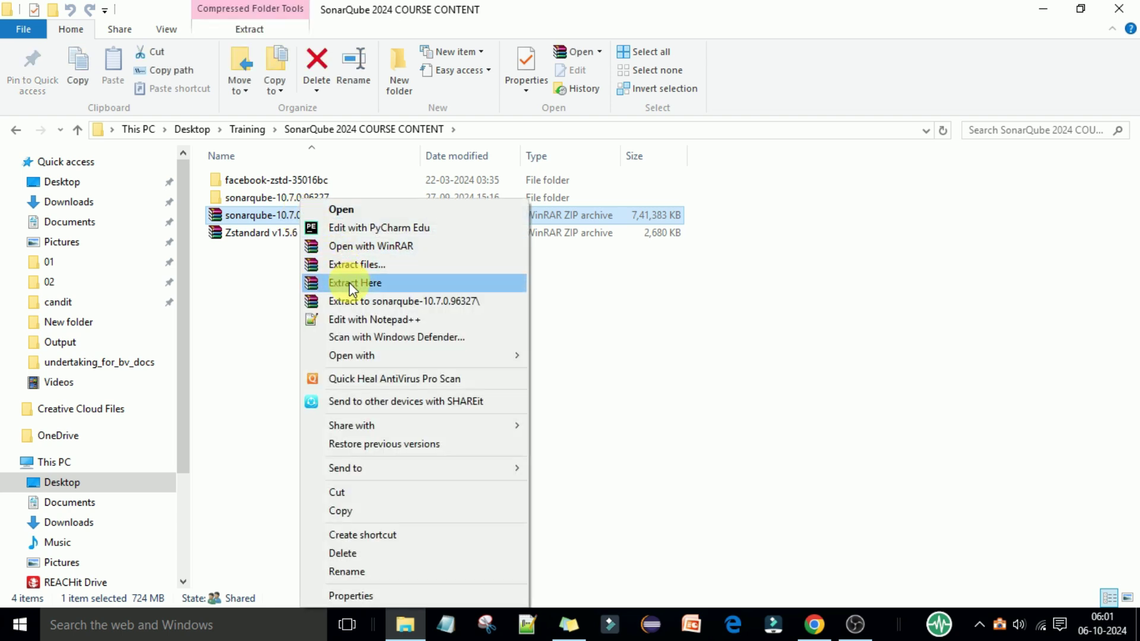
{"action": "left_click", "coordinate": [596, 336]}
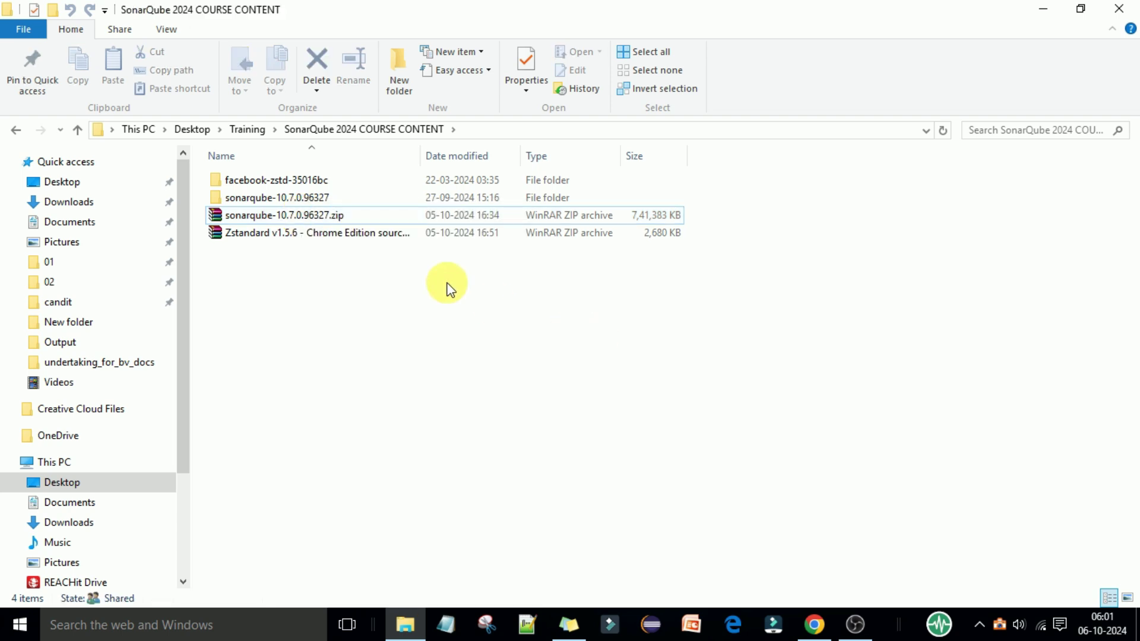
{"action": "double_click", "coordinate": [297, 197]}
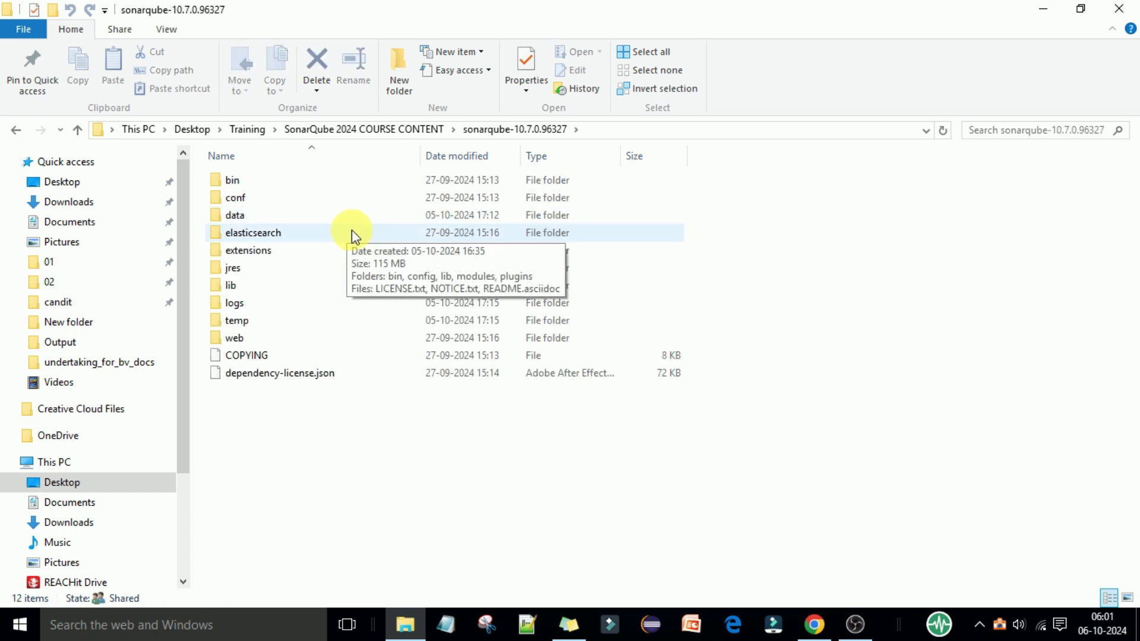
{"action": "double_click", "coordinate": [255, 198]}
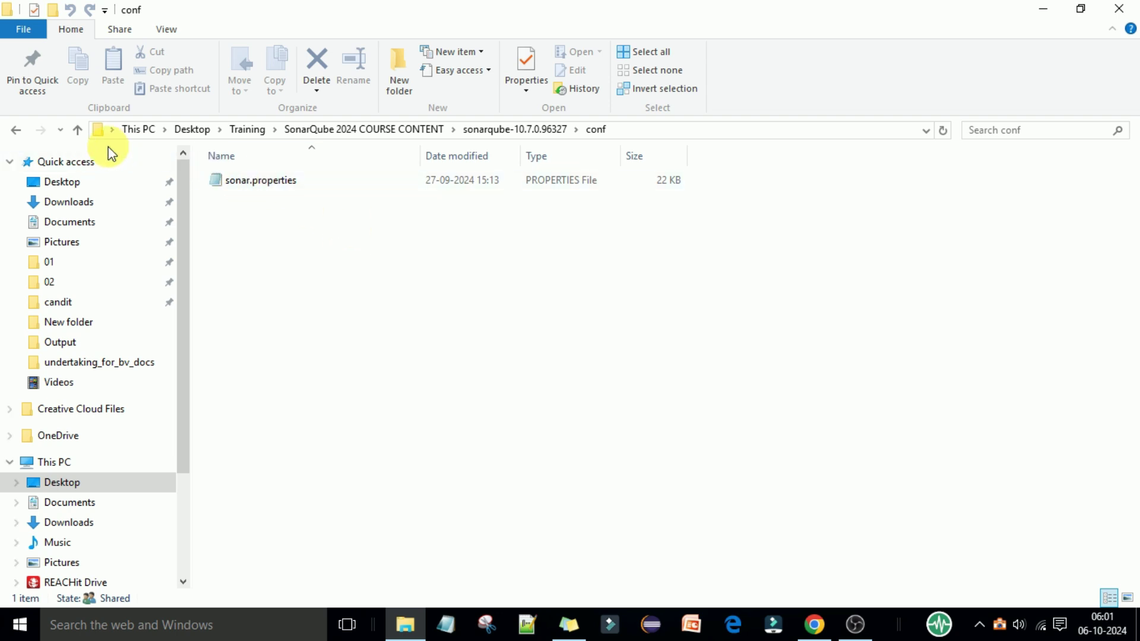
Step: Go back to sonarqube-10.7.0.96327 and open bin\windows-x86-64 containing StartSonar.bat
{"action": "left_click", "coordinate": [77, 130]}
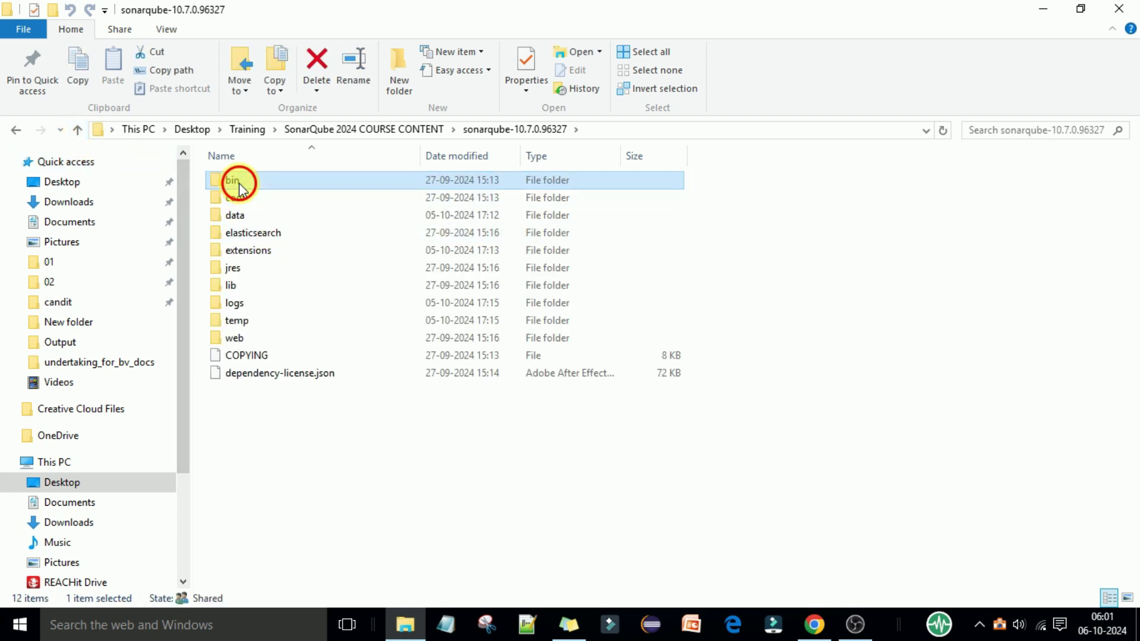
{"action": "double_click", "coordinate": [240, 184]}
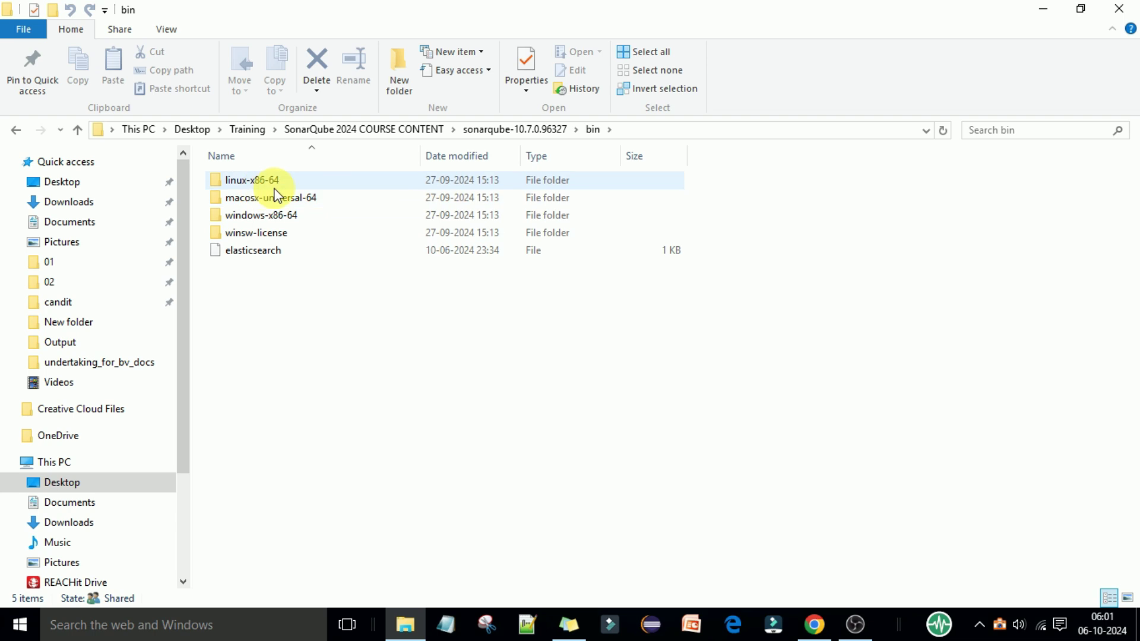
{"action": "mouse_move", "coordinate": [277, 193]}
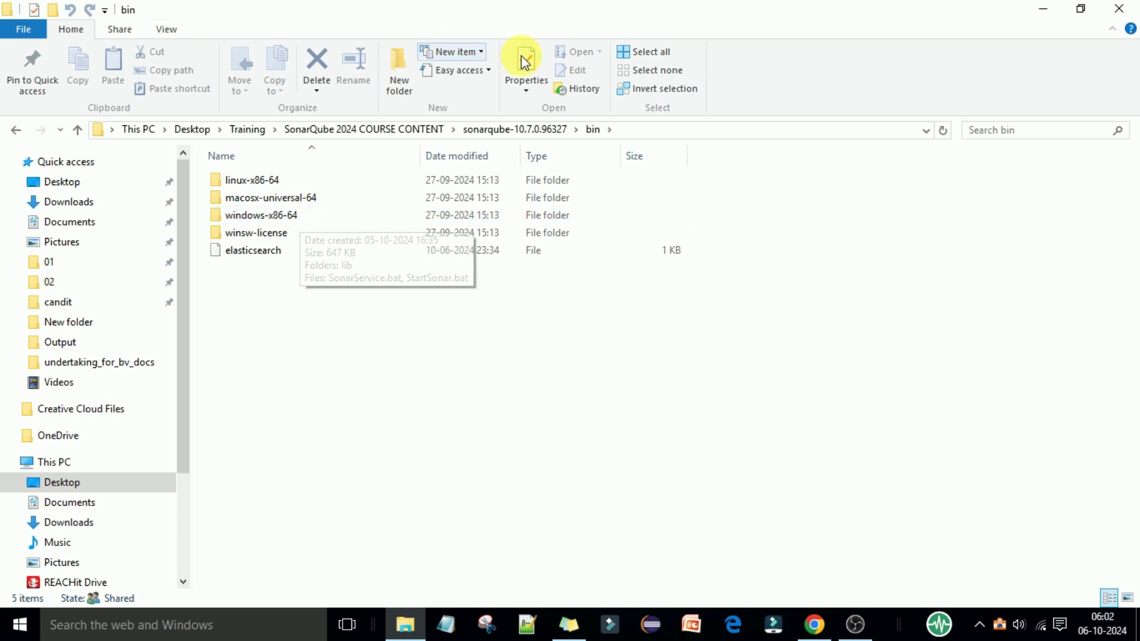
{"action": "double_click", "coordinate": [285, 220]}
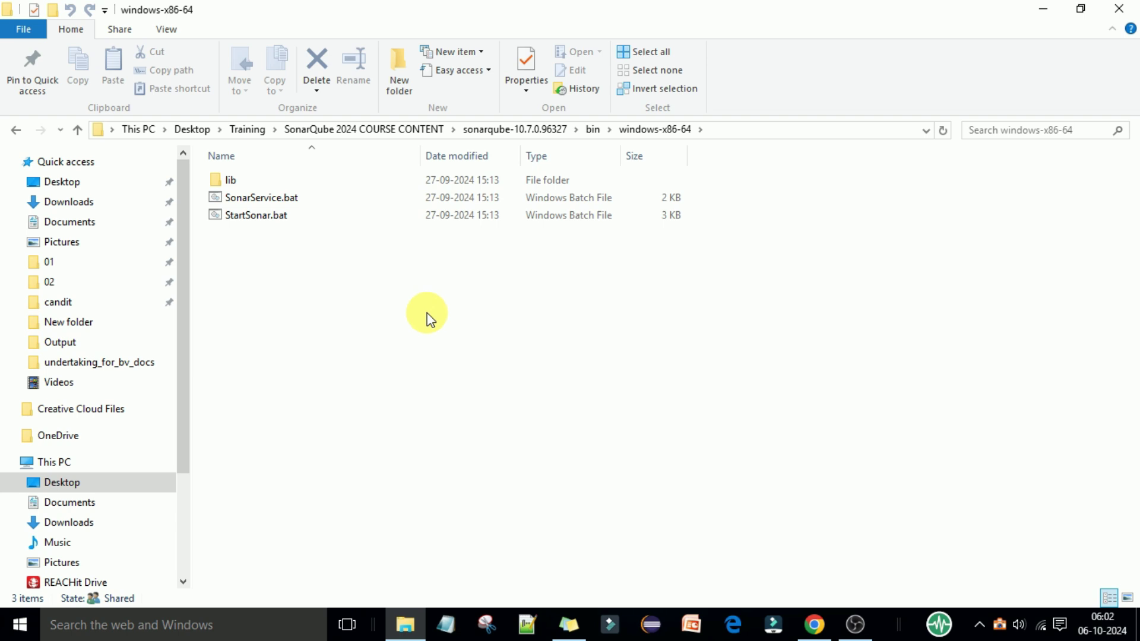
Step: Open Command Prompt from the cmd search and run javac to check the compiler
{"action": "left_click", "coordinate": [263, 627]}
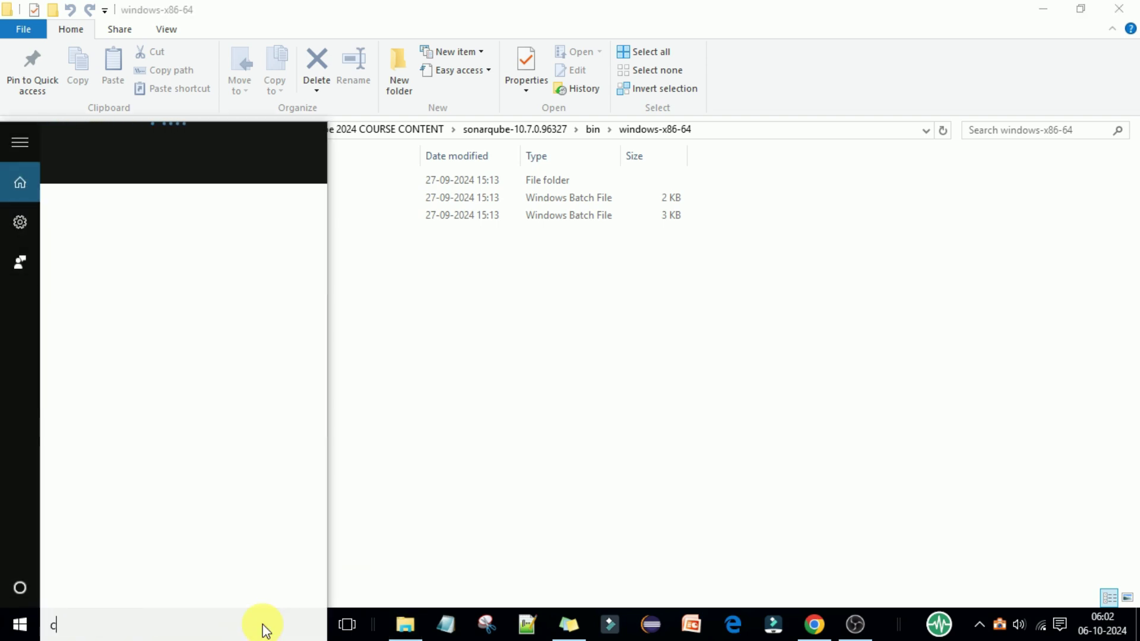
{"action": "type", "text": "cmd"}
{"action": "key", "text": "Return"}
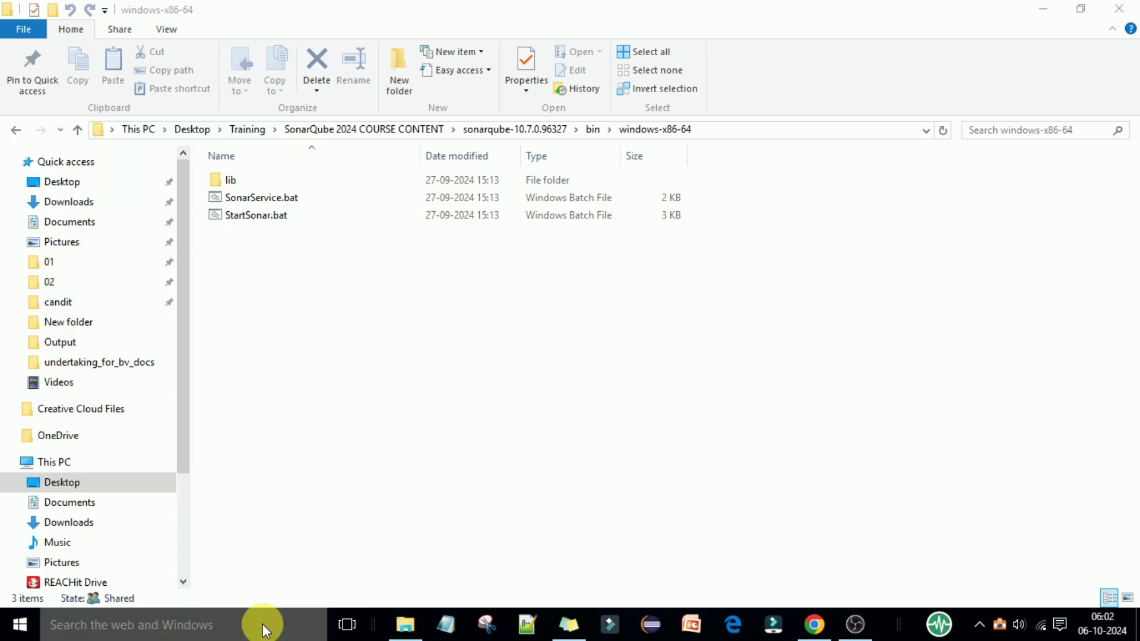
{"action": "left_click", "coordinate": [372, 208]}
{"action": "type", "text": "java"}
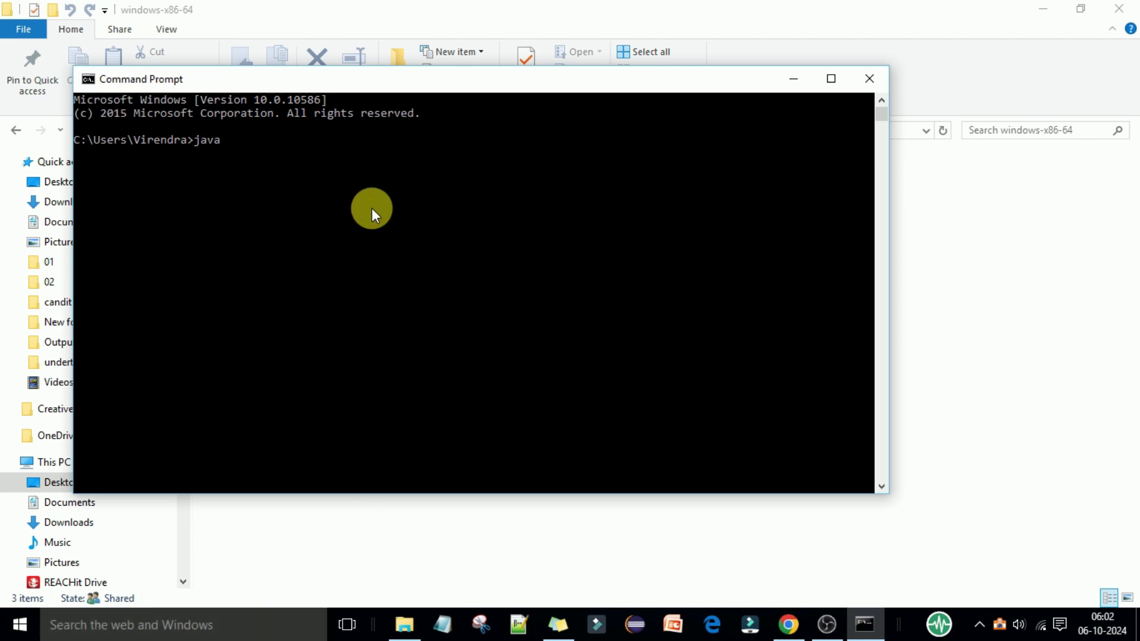
{"action": "type", "text": "c"}
{"action": "key", "text": "Return"}
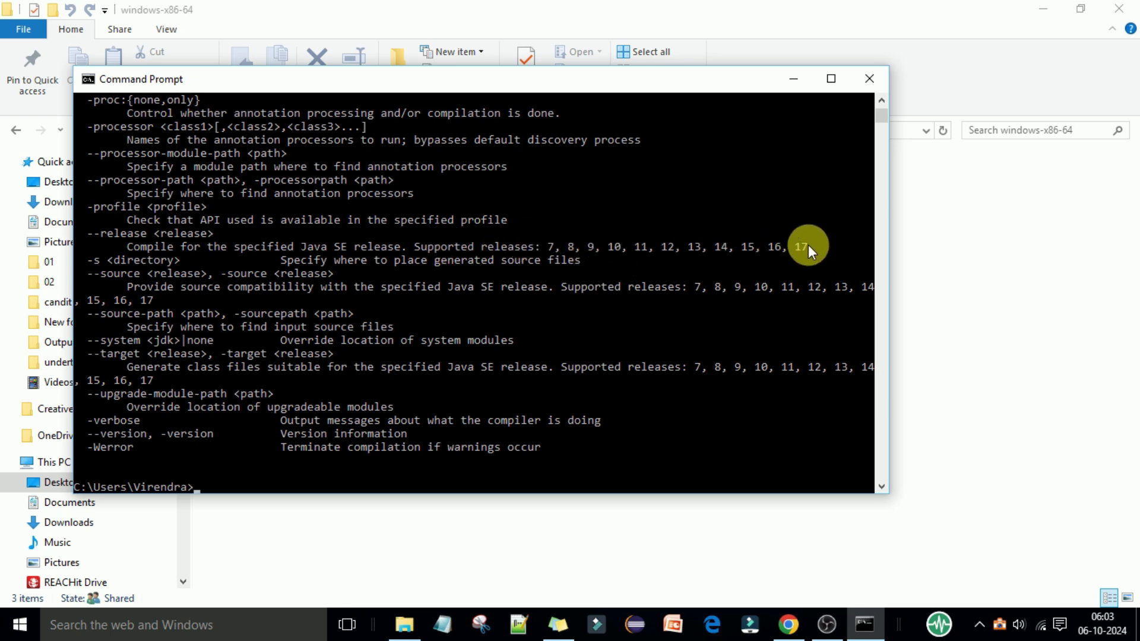
Step: Run java -version, confirming OpenJDK 17.0.5 LTS is installed
{"action": "scroll", "coordinate": [715, 281], "scroll_direction": "up", "scroll_amount": 9}
{"action": "scroll", "coordinate": [714, 281], "scroll_direction": "up", "scroll_amount": 7}
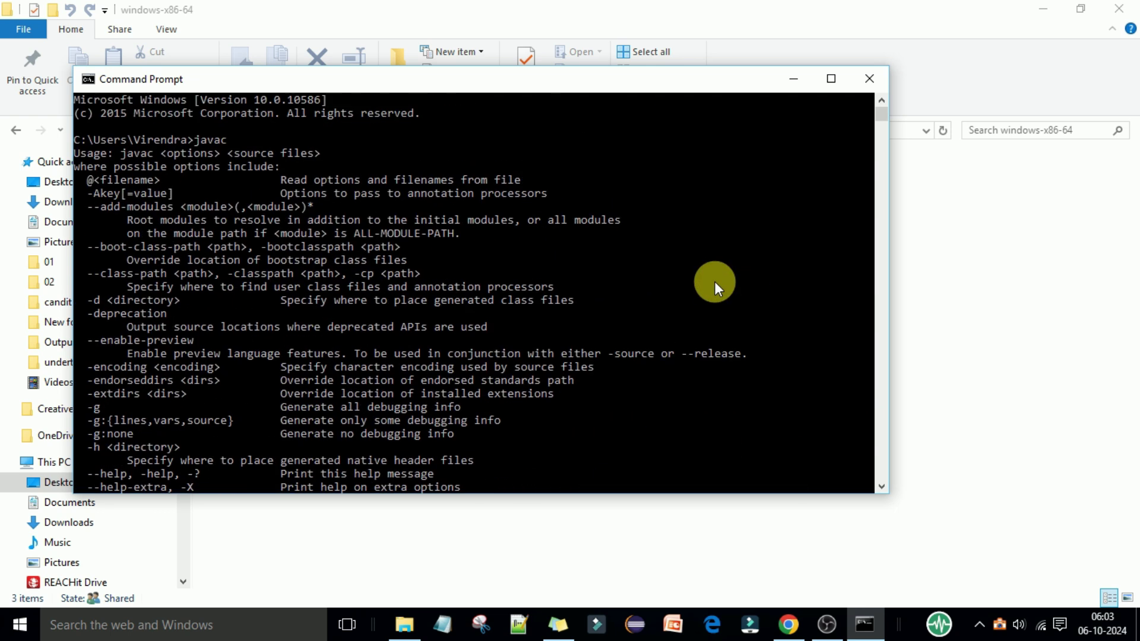
{"action": "scroll", "coordinate": [715, 281], "scroll_direction": "down", "scroll_amount": 15}
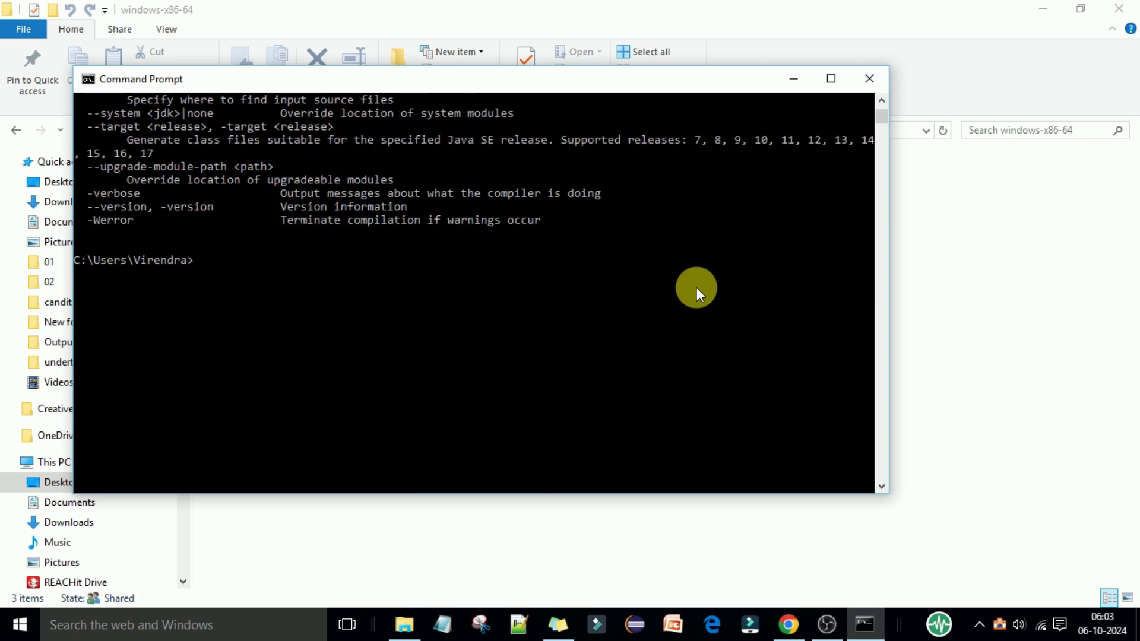
{"action": "type", "text": "java -version"}
{"action": "key", "text": "Return"}
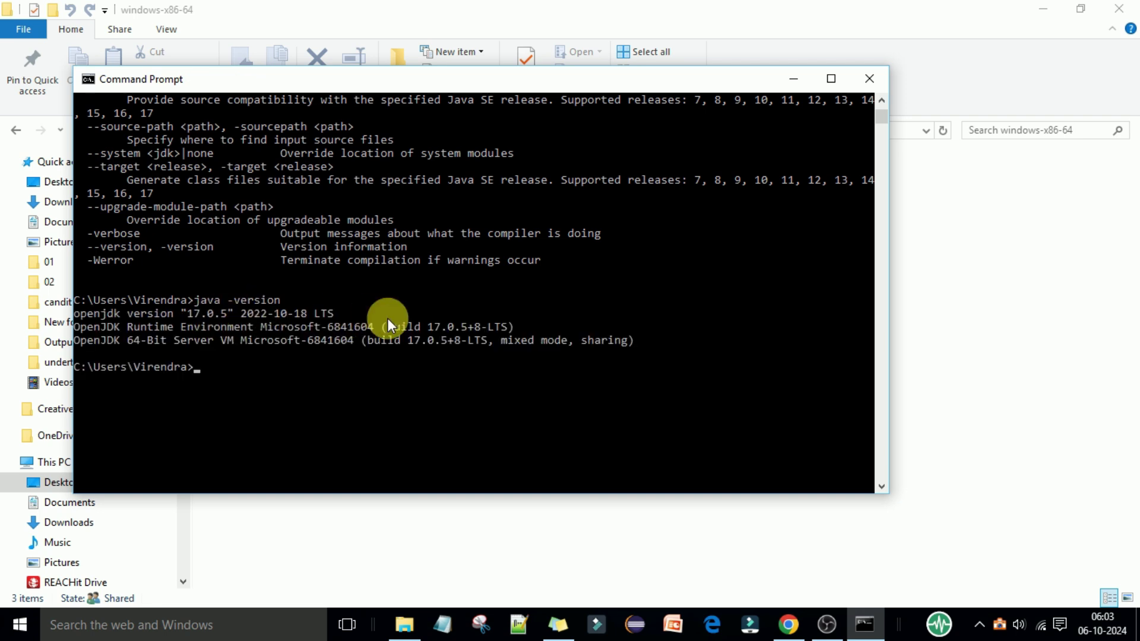
Step: Open Environment Variables from This PC's Properties via Advanced system settings
{"action": "right_click", "coordinate": [65, 463]}
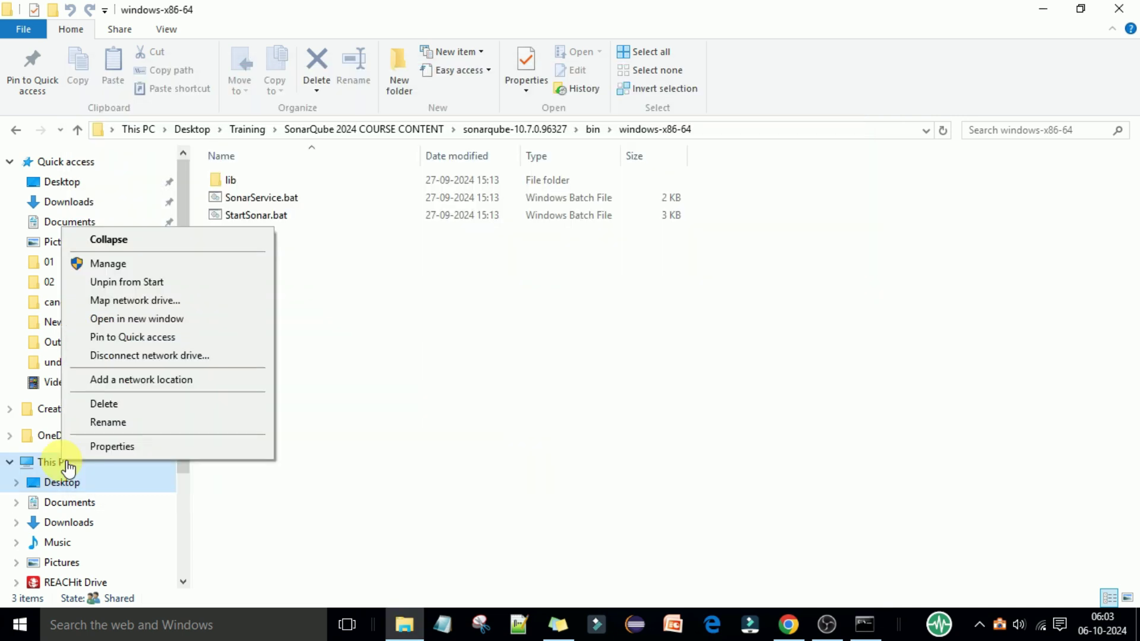
{"action": "left_click", "coordinate": [109, 447]}
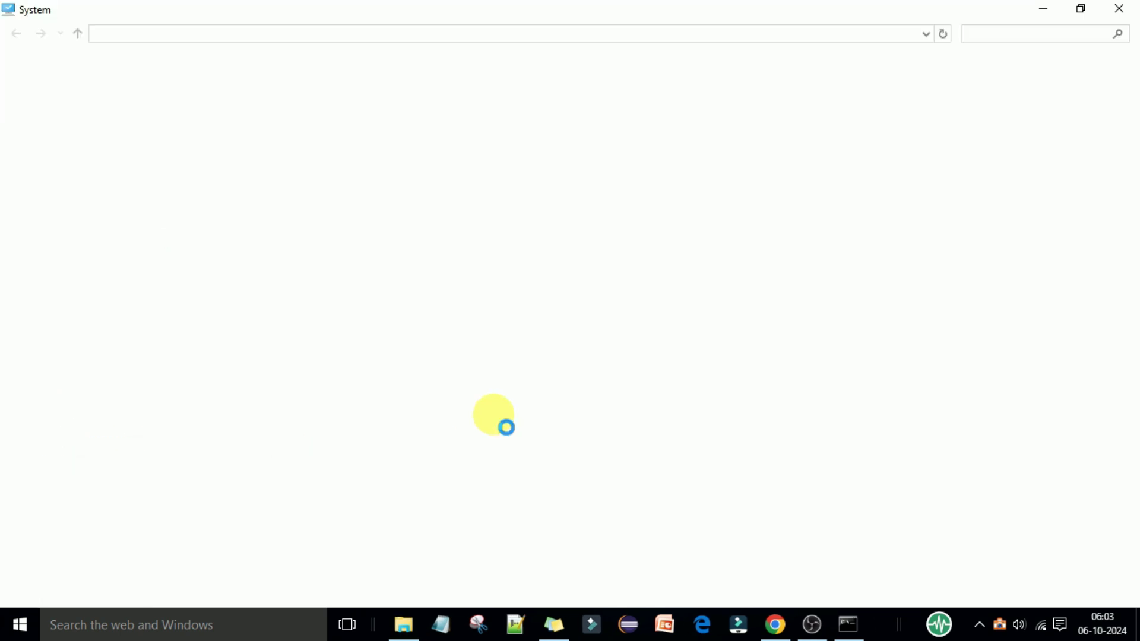
{"action": "left_click", "coordinate": [107, 176]}
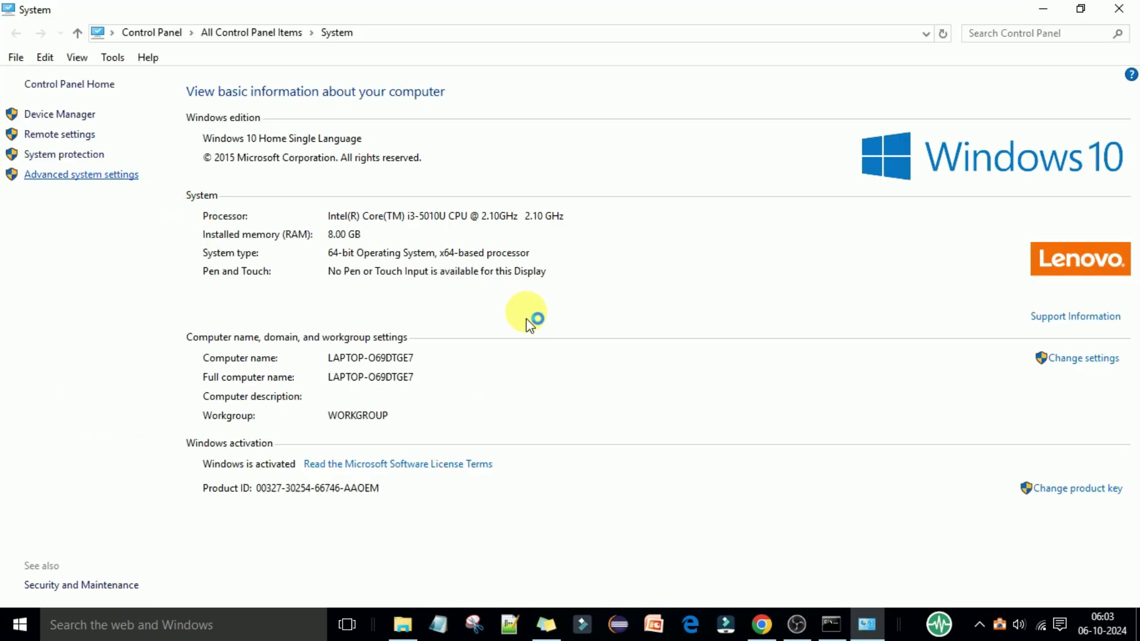
{"action": "left_click", "coordinate": [320, 348]}
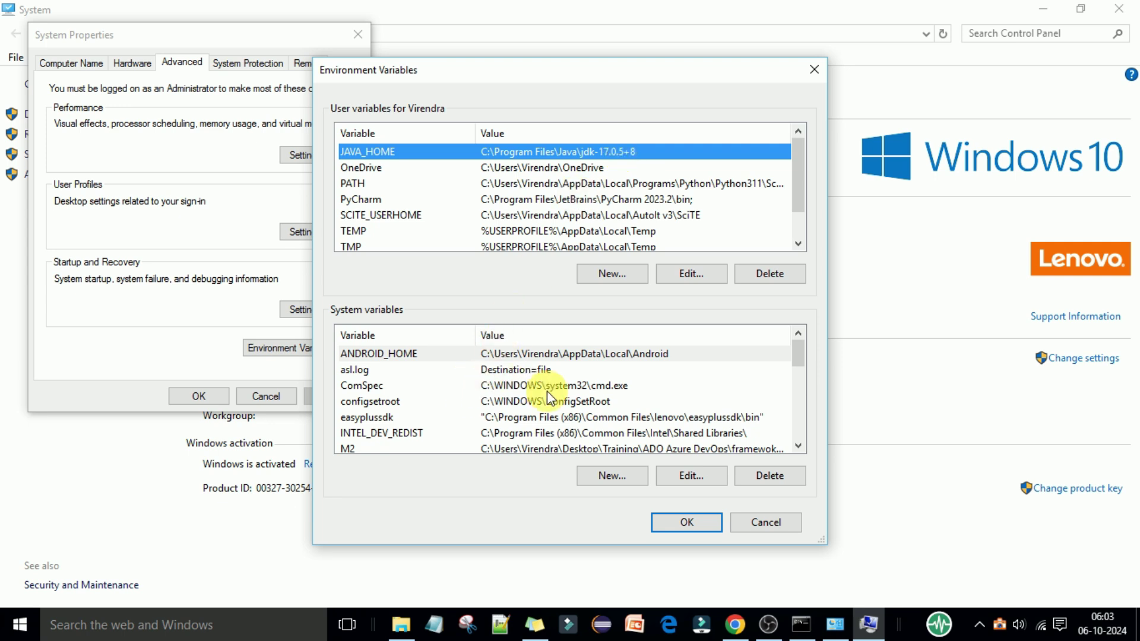
Step: Check the system Path for the jdk-17.0.5+8 bin entry, then close the dialogs unchanged
{"action": "scroll", "coordinate": [522, 392], "scroll_direction": "down", "scroll_amount": 2}
{"action": "left_click", "coordinate": [530, 434]}
{"action": "left_click", "coordinate": [689, 476]}
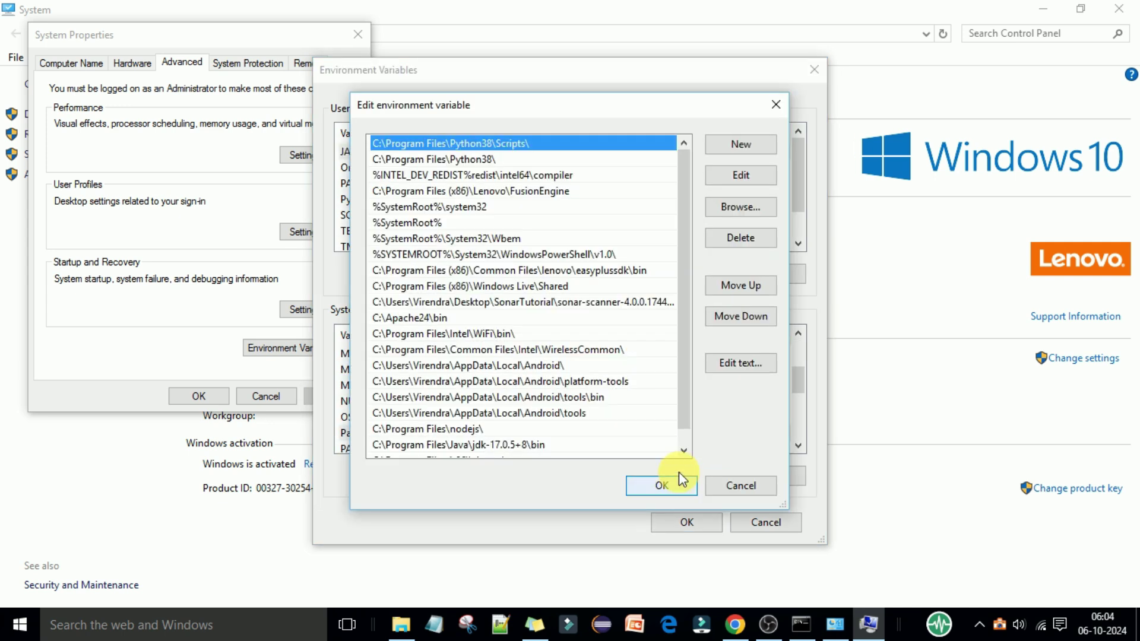
{"action": "scroll", "coordinate": [611, 364], "scroll_direction": "down", "scroll_amount": 1}
{"action": "left_click", "coordinate": [536, 432]}
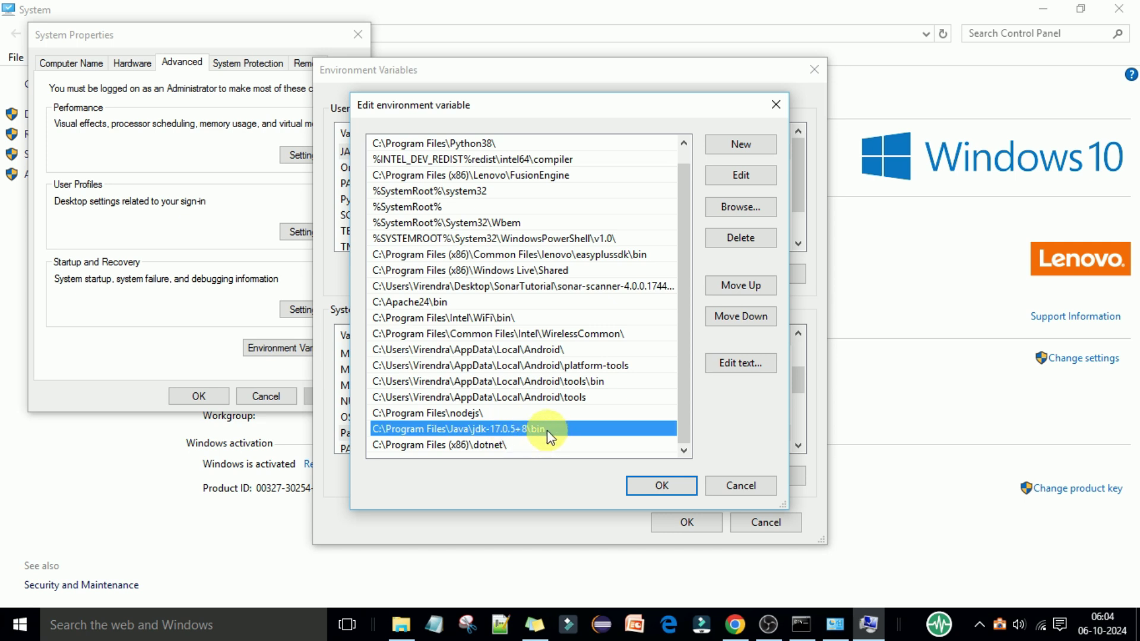
{"action": "left_click", "coordinate": [648, 485]}
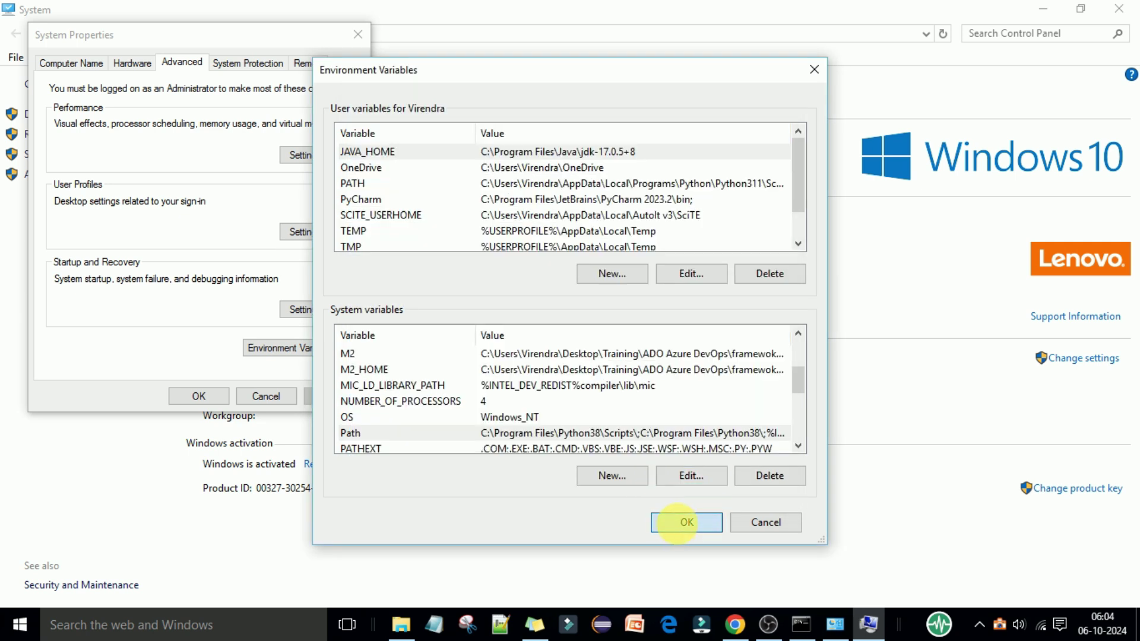
{"action": "left_click", "coordinate": [682, 525]}
{"action": "left_click", "coordinate": [266, 396]}
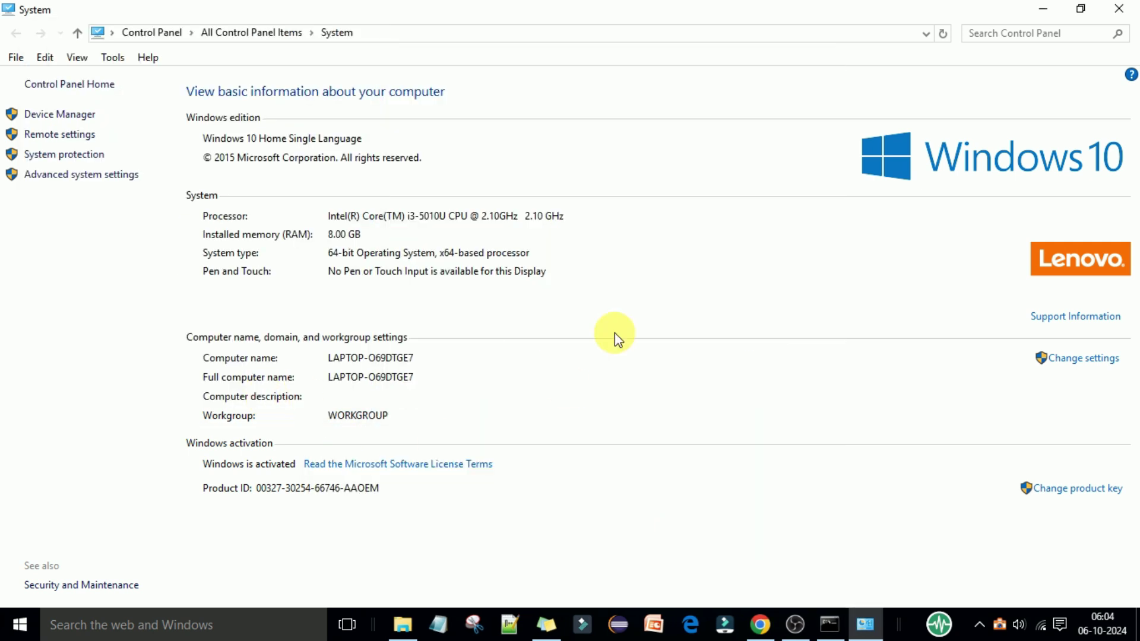
Step: Close the System window, run StartSonar.bat and maximize its console until SonarQube is operational
{"action": "left_click", "coordinate": [1119, 8]}
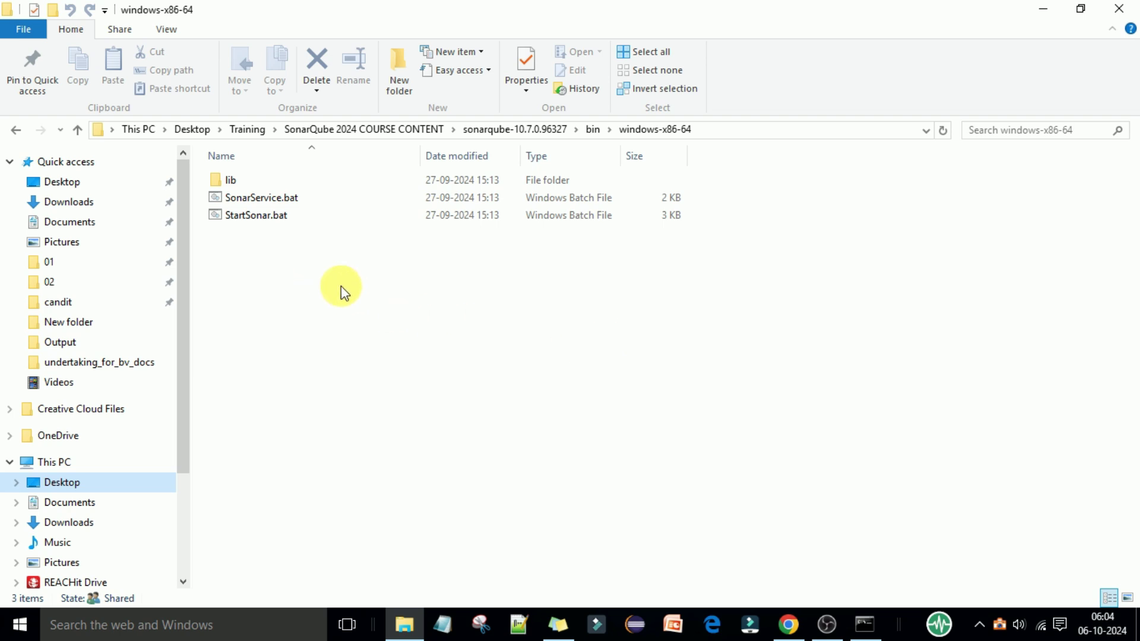
{"action": "double_click", "coordinate": [259, 225]}
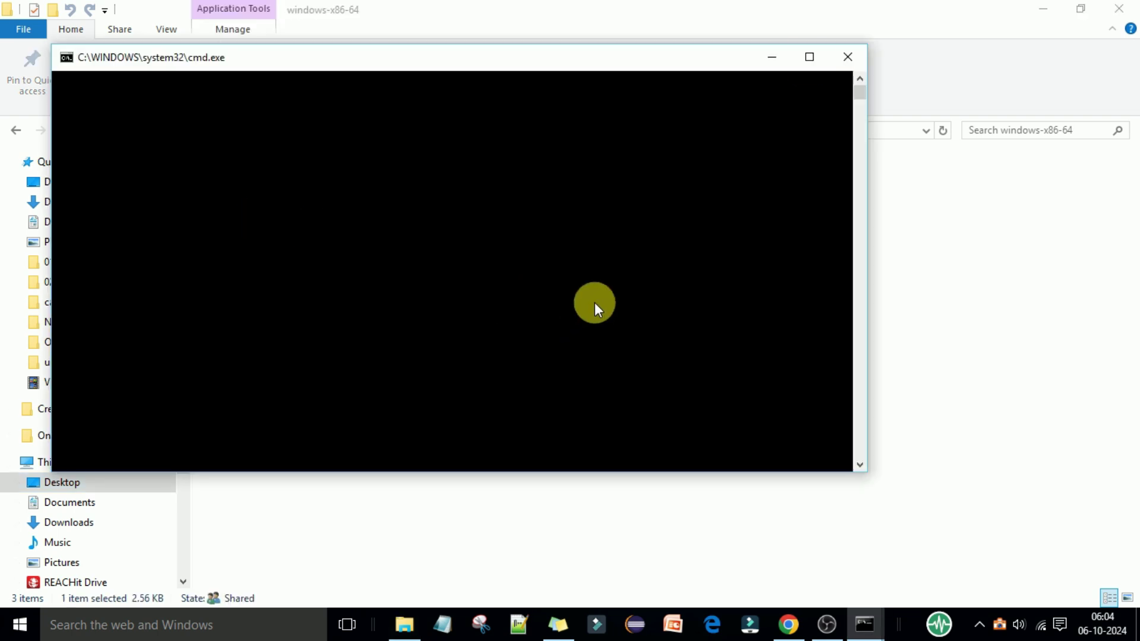
{"action": "left_click", "coordinate": [809, 57]}
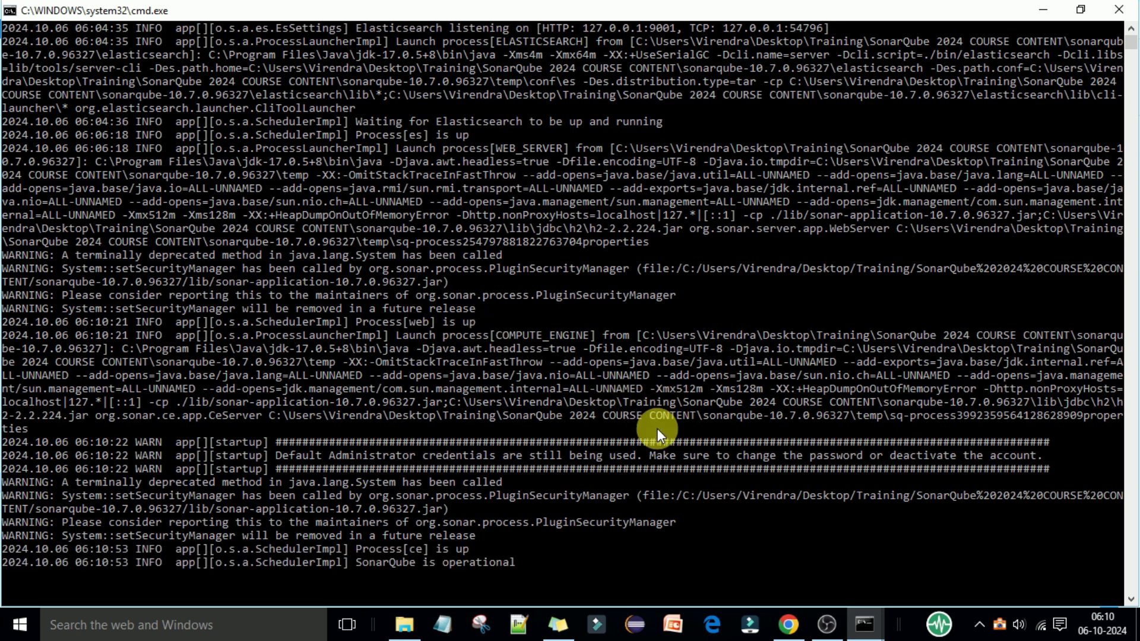
{"action": "scroll", "coordinate": [650, 450], "scroll_direction": "down", "scroll_amount": 1}
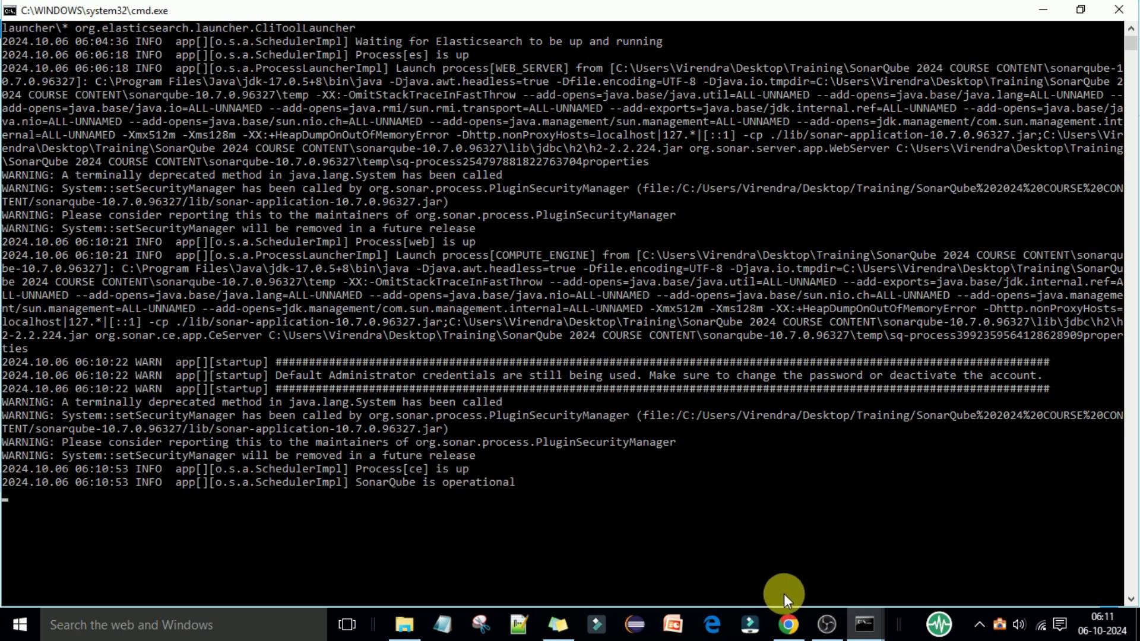
Step: Load localhost:9000 in a new Chrome tab and scroll down to the Log in to SonarQube form
{"action": "mouse_move", "coordinate": [790, 624]}
{"action": "left_click", "coordinate": [789, 625]}
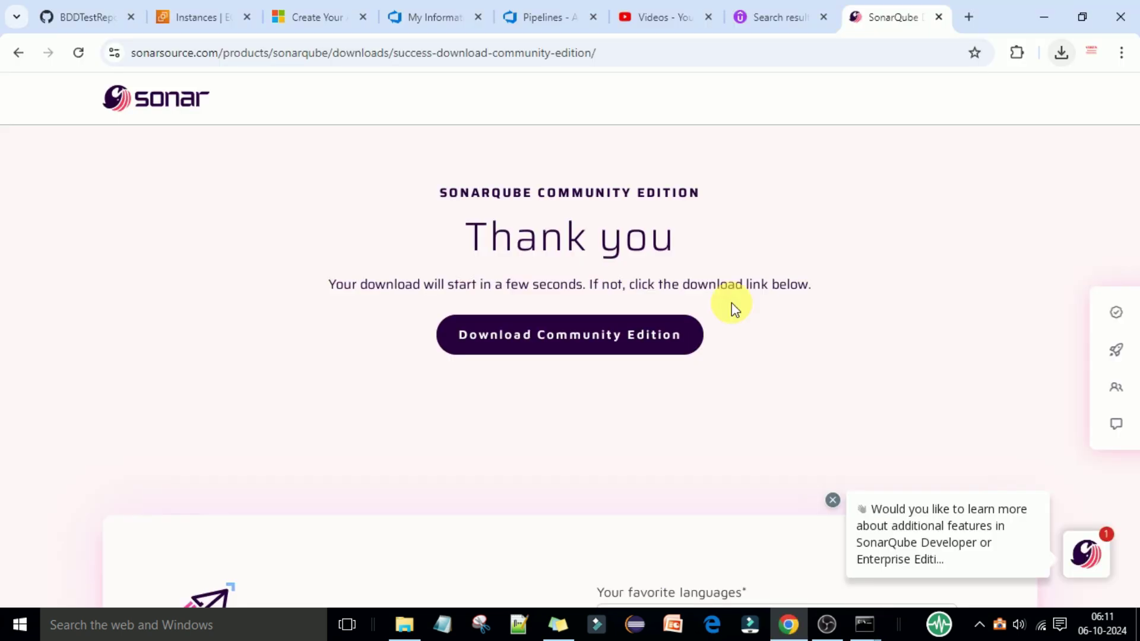
{"action": "key", "text": "ctrl+t"}
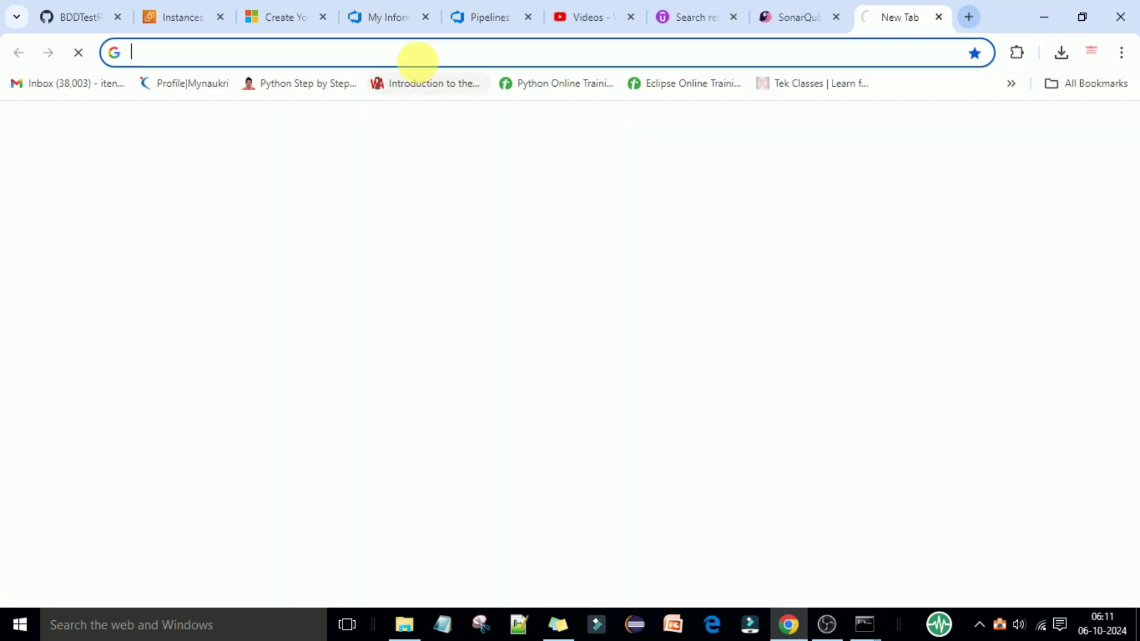
{"action": "left_click", "coordinate": [420, 60]}
{"action": "type", "text": "localhost:9000"}
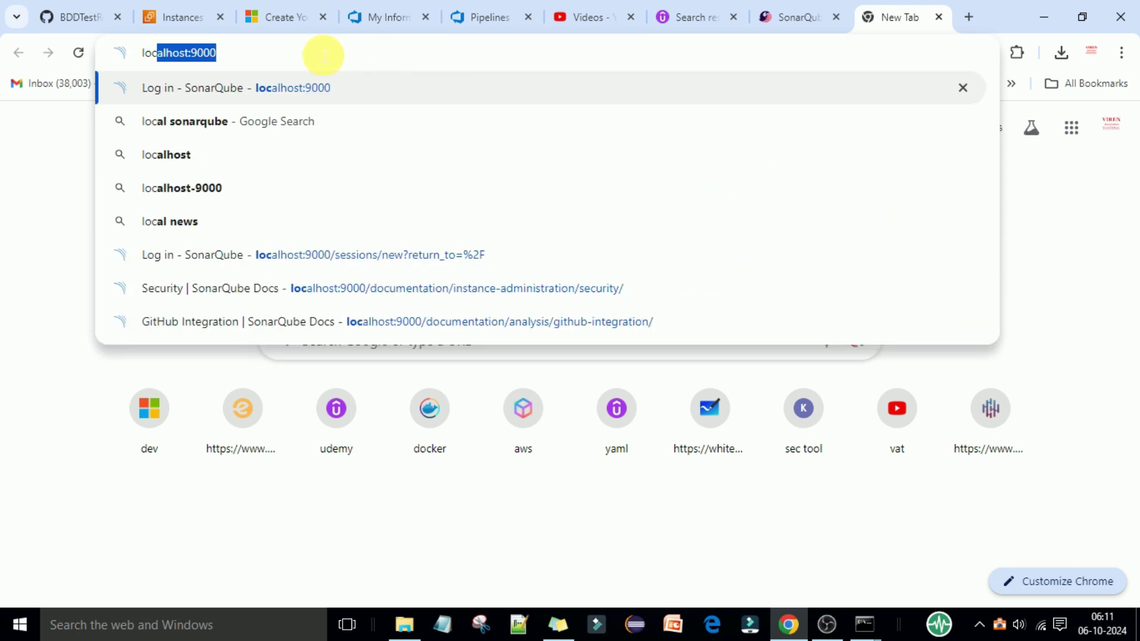
{"action": "key", "text": "End"}
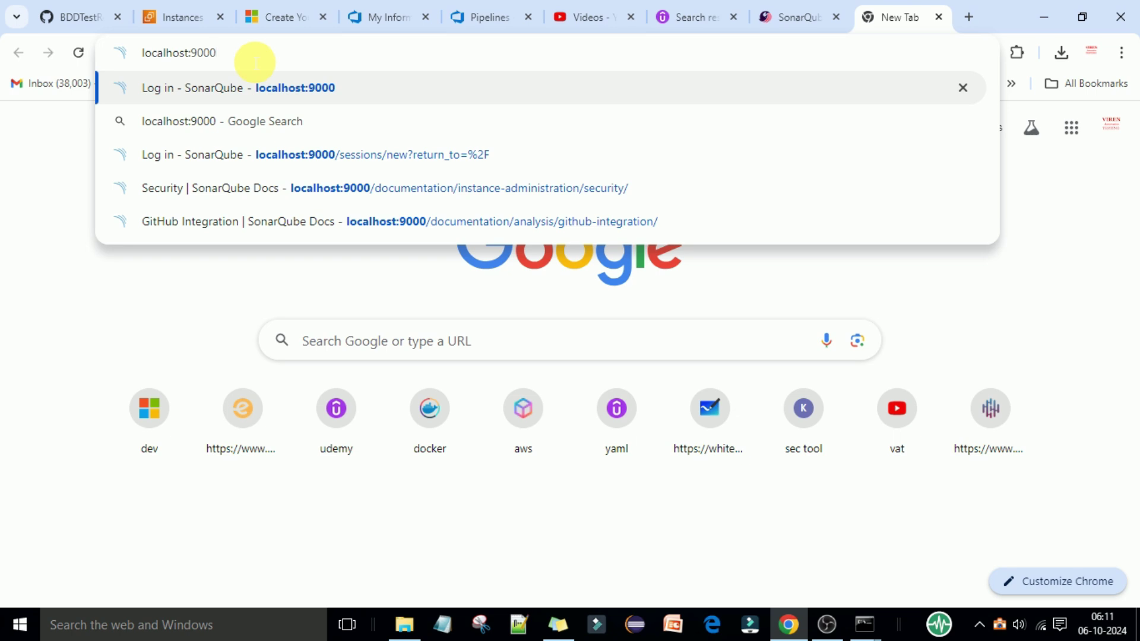
{"action": "key", "text": "Return"}
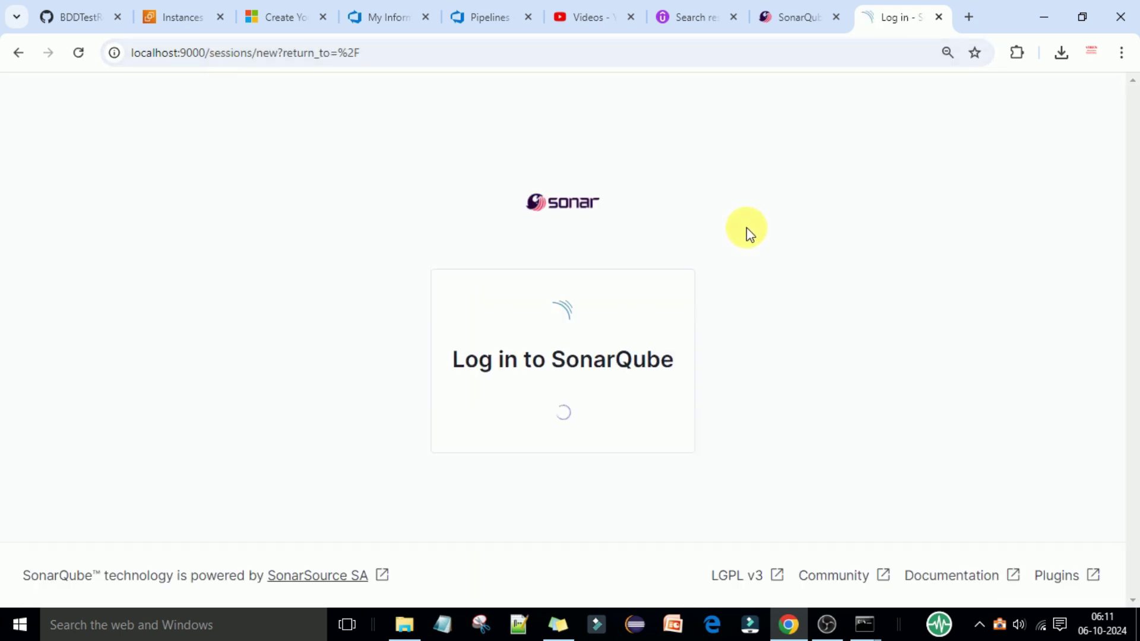
{"action": "scroll", "coordinate": [772, 241], "scroll_direction": "down", "scroll_amount": 2}
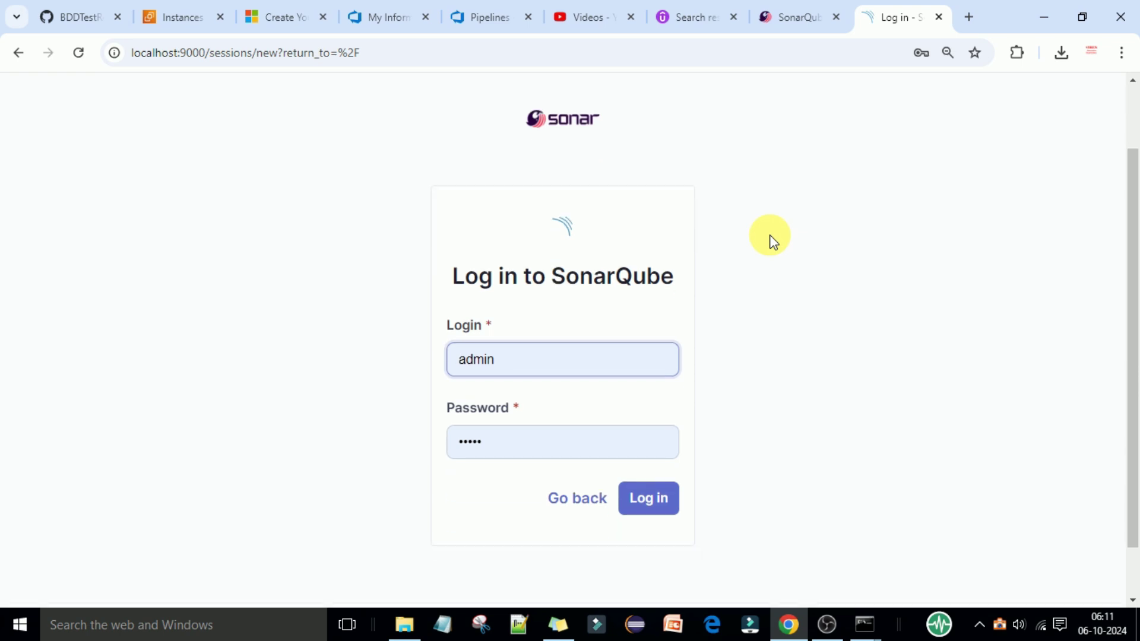
{"action": "scroll", "coordinate": [772, 241], "scroll_direction": "down", "scroll_amount": 2}
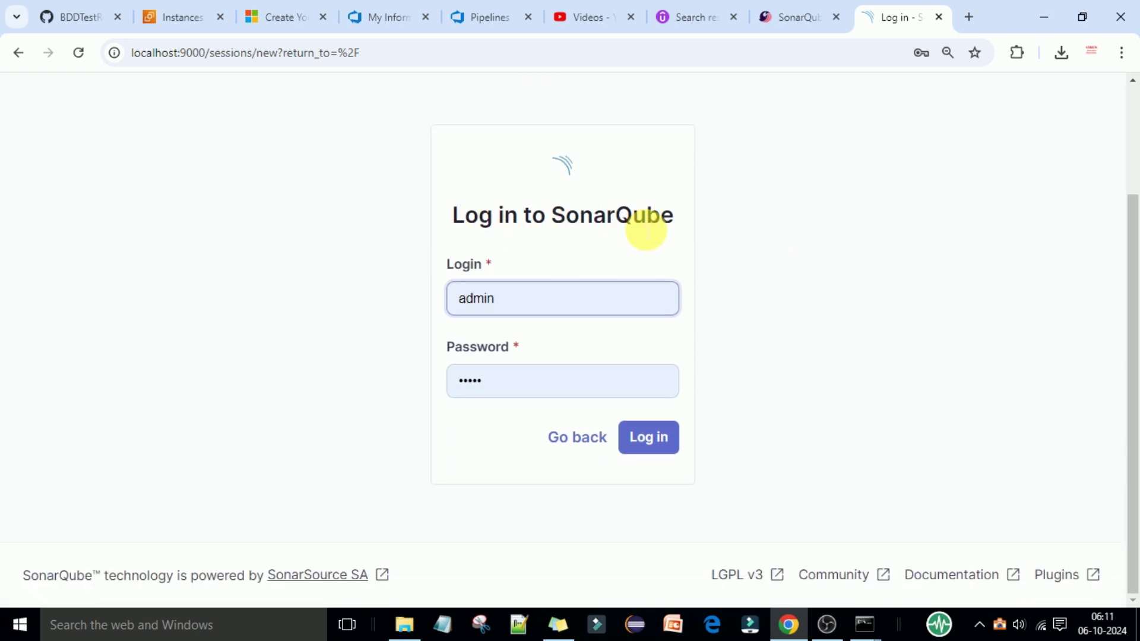
Step: Log in as admin with the saved credentials and dismiss the browser's password prompts
{"action": "left_click", "coordinate": [548, 300]}
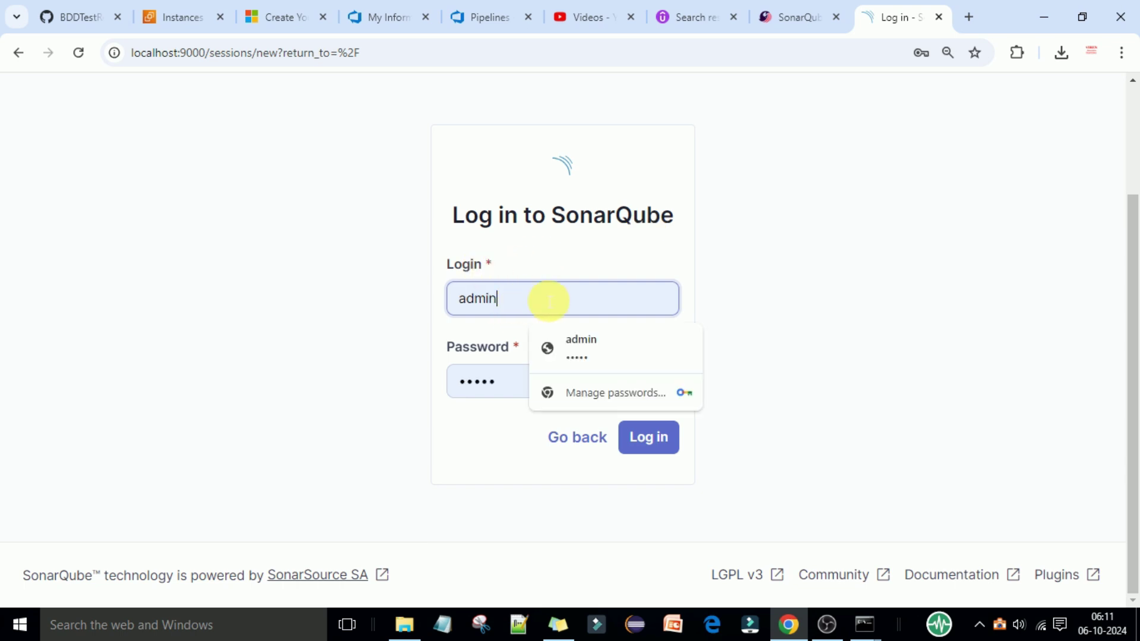
{"action": "left_click", "coordinate": [810, 294]}
{"action": "left_click", "coordinate": [568, 371]}
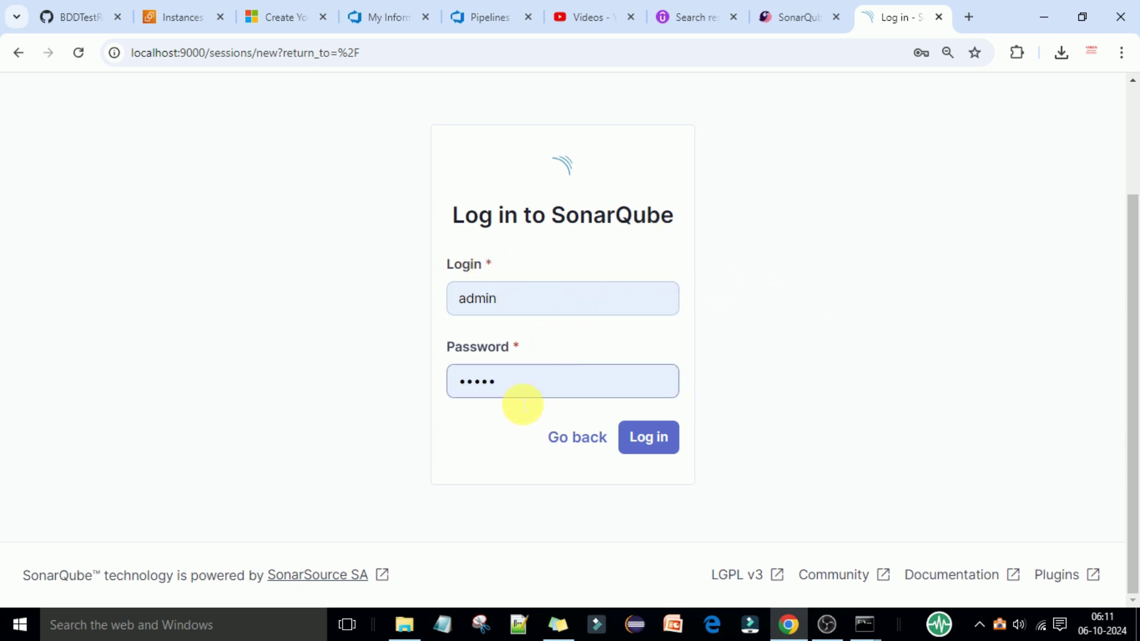
{"action": "left_click", "coordinate": [658, 439]}
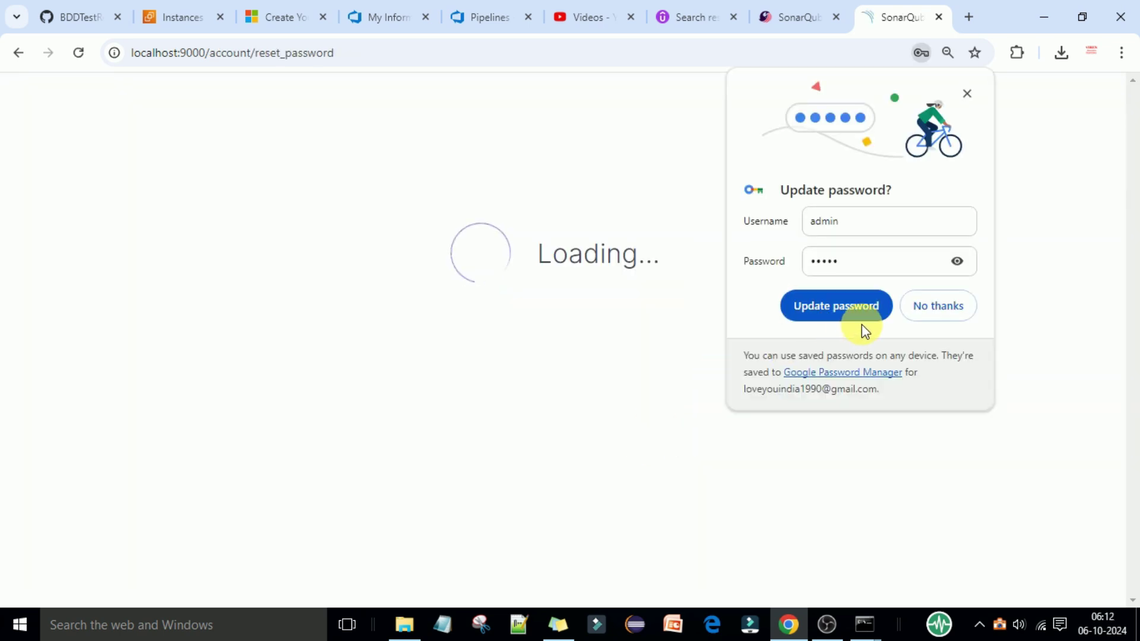
{"action": "left_click", "coordinate": [968, 93]}
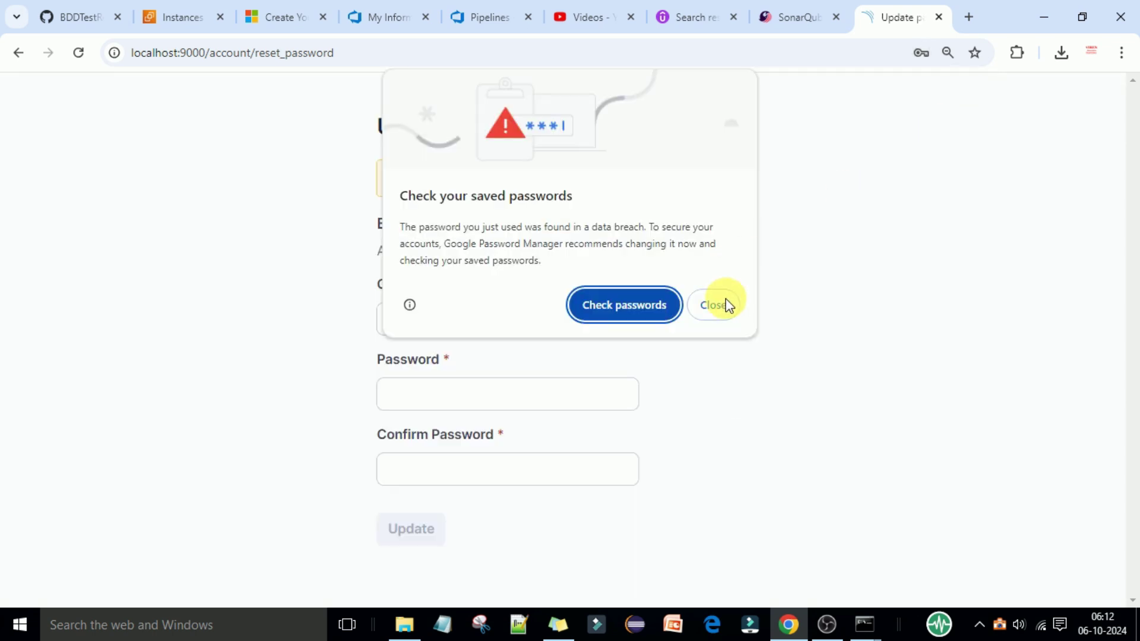
{"action": "left_click", "coordinate": [710, 305]}
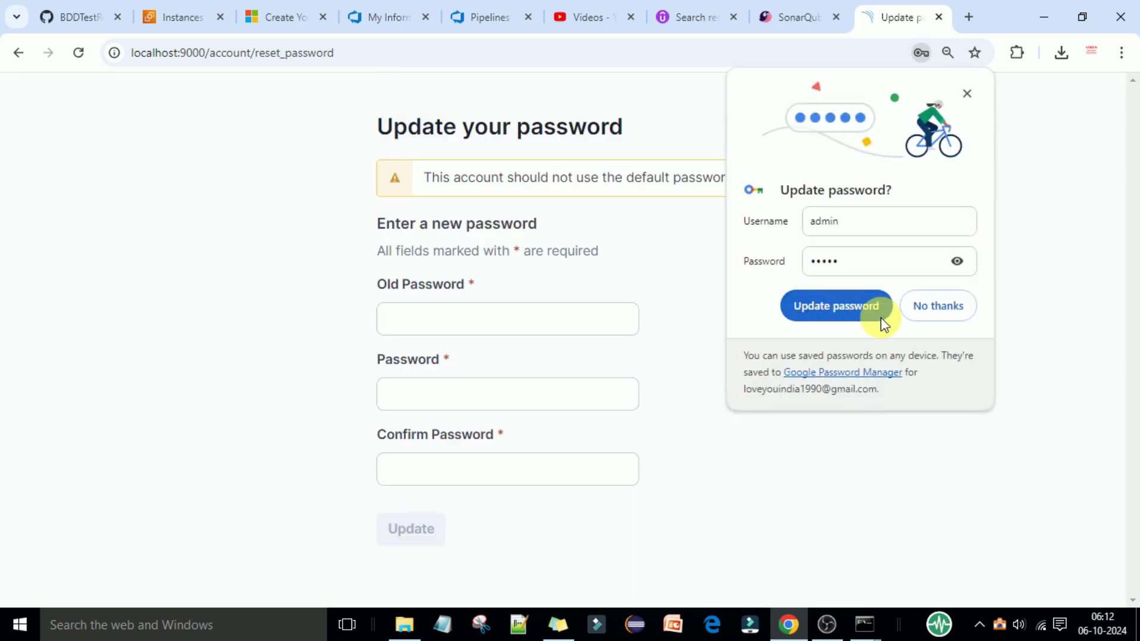
Step: Enter the default old password and a new, stronger password on the Update your password form
{"action": "left_click", "coordinate": [463, 328]}
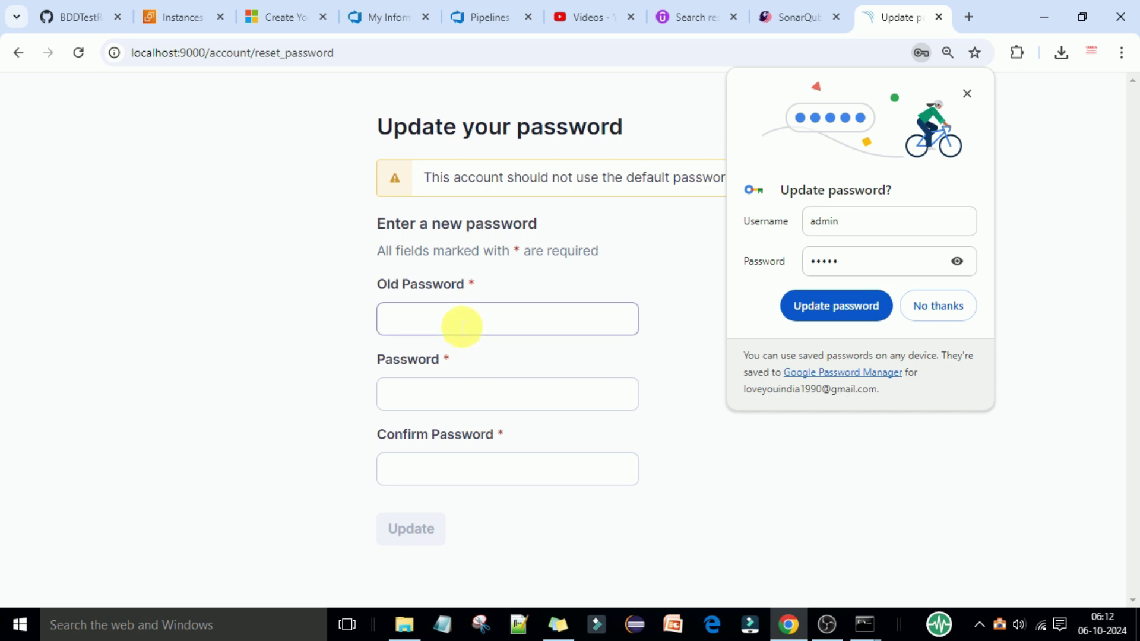
{"action": "left_click", "coordinate": [462, 326]}
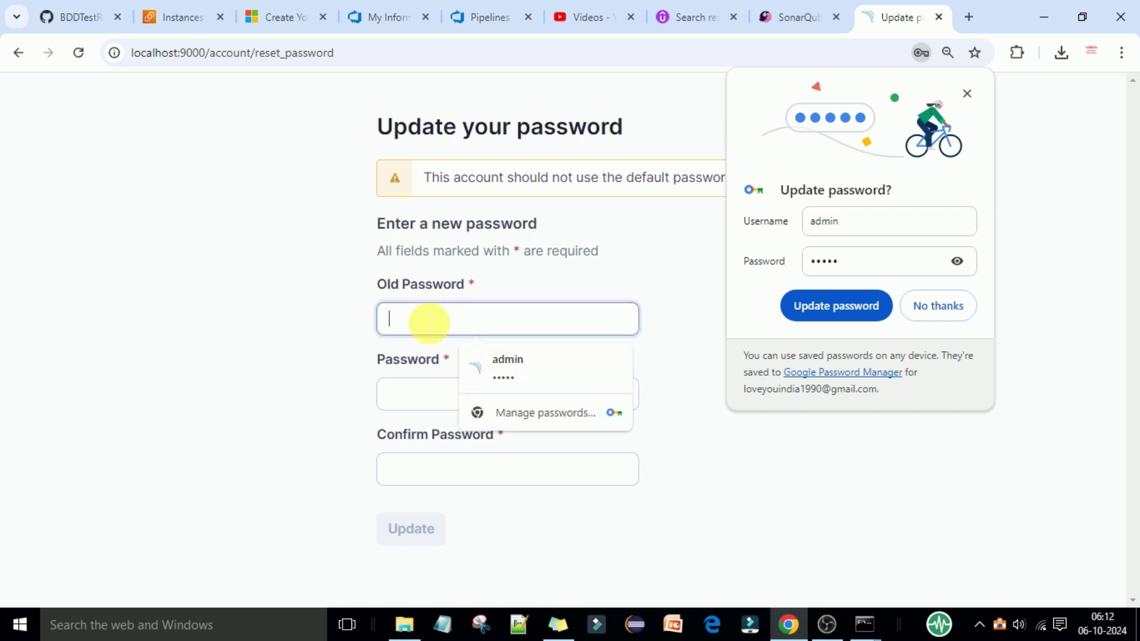
{"action": "left_click", "coordinate": [267, 343]}
{"action": "left_click", "coordinate": [408, 331]}
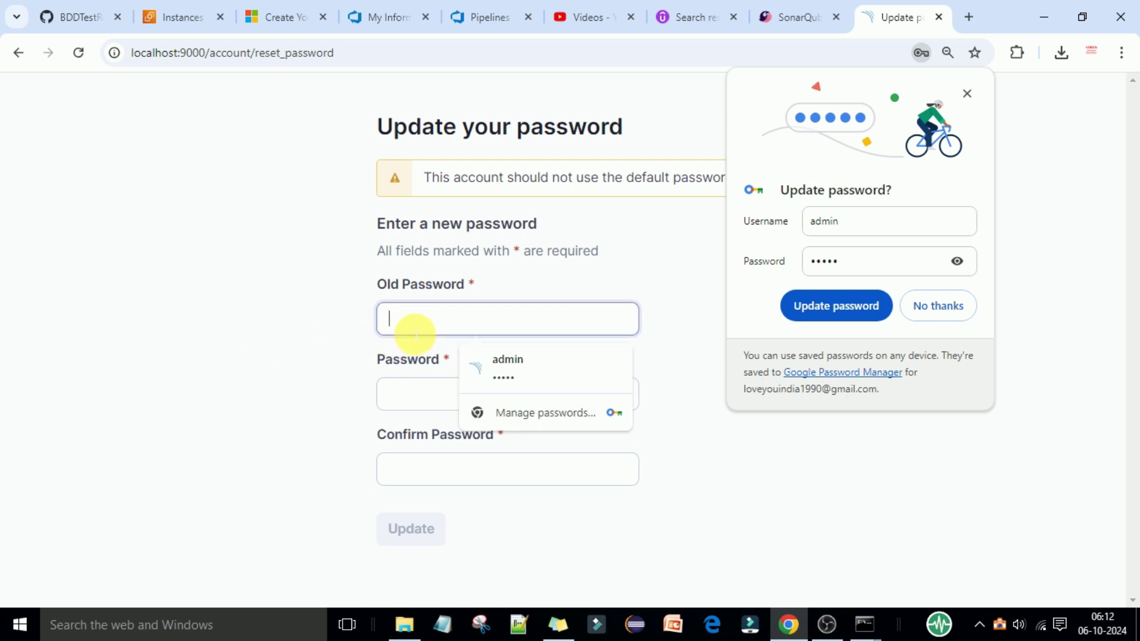
{"action": "type", "text": "admin"}
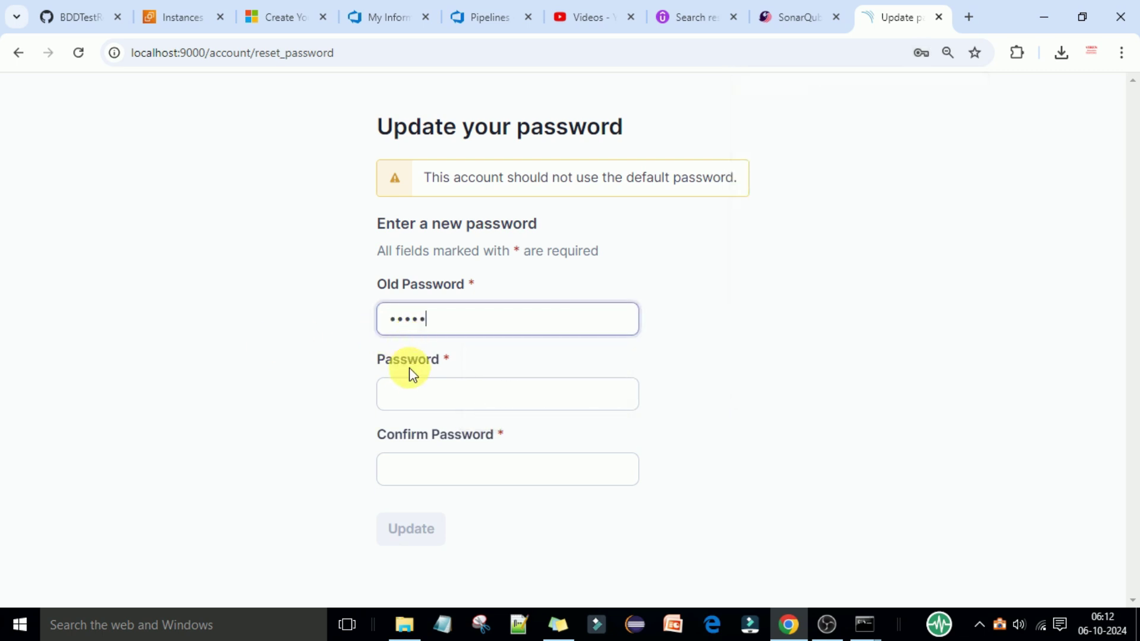
{"action": "left_click", "coordinate": [417, 391]}
{"action": "type", "text": "Sonarqube@123"}
Step: Confirm the new password, submit the change, and save it in the browser
{"action": "key", "text": "Tab"}
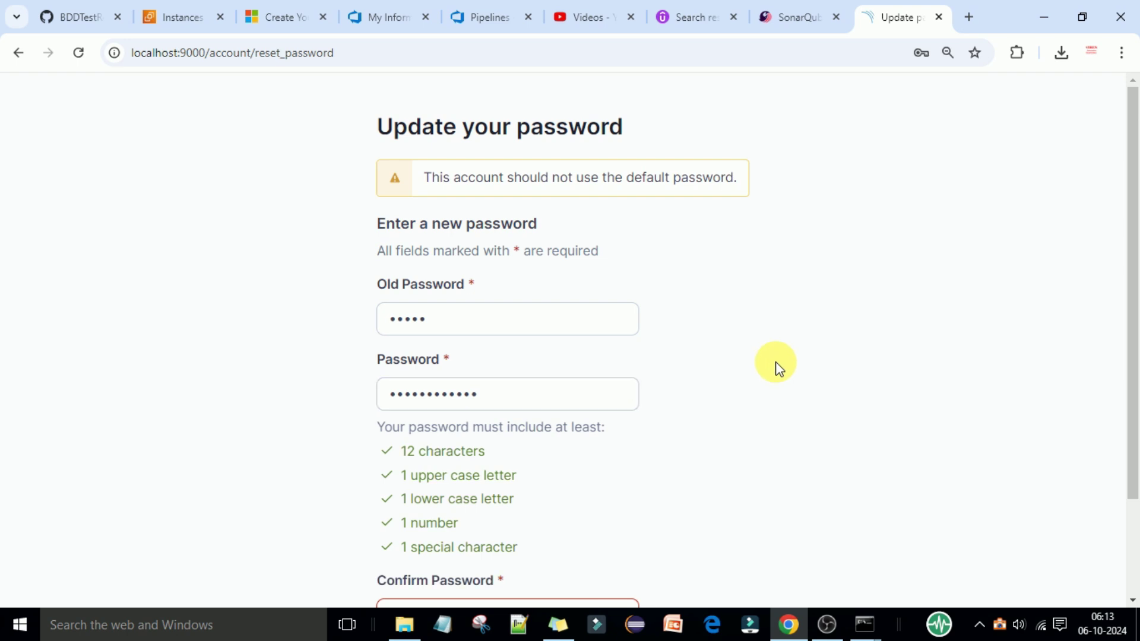
{"action": "type", "text": "Sonarqube@"}
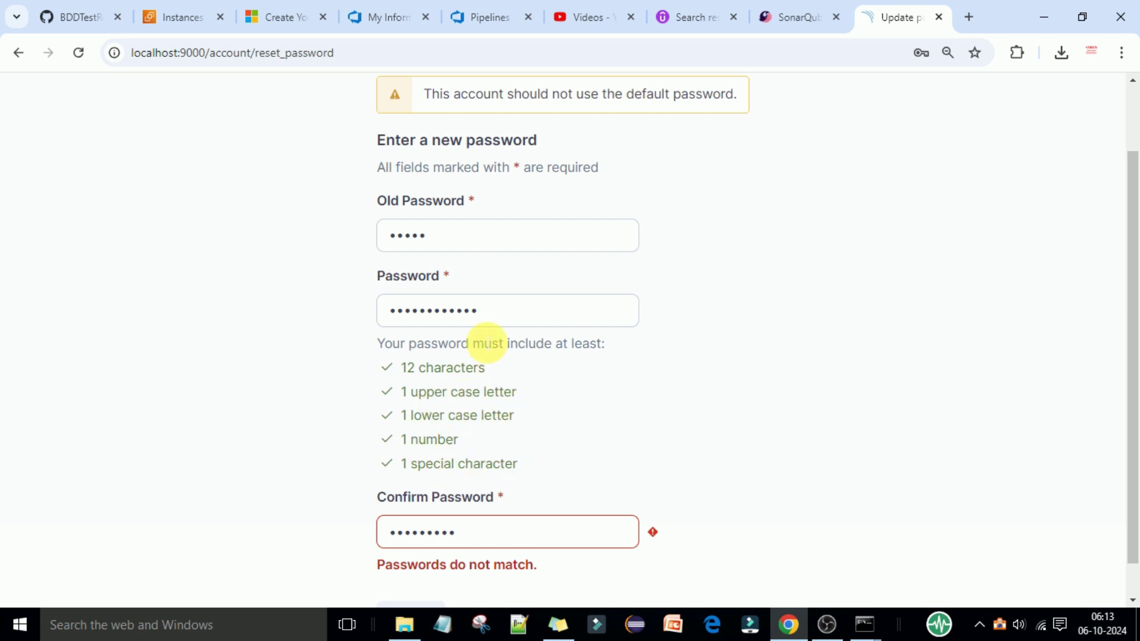
{"action": "left_click_drag", "start_coordinate": [492, 320], "coordinate": [394, 310]}
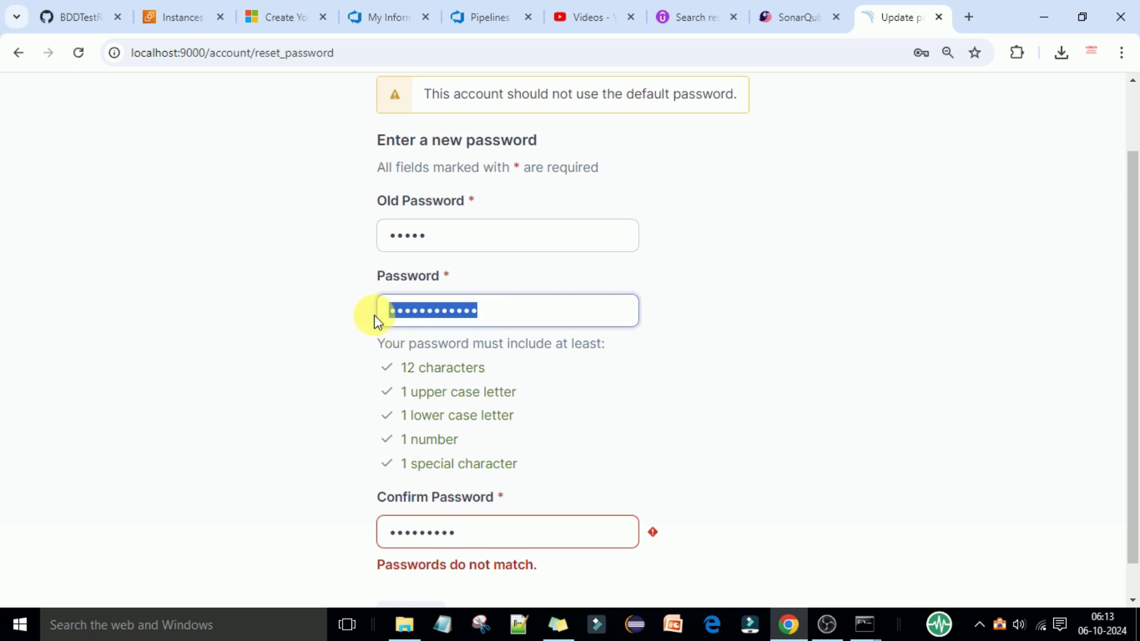
{"action": "left_click", "coordinate": [835, 362]}
{"action": "type", "text": "123"}
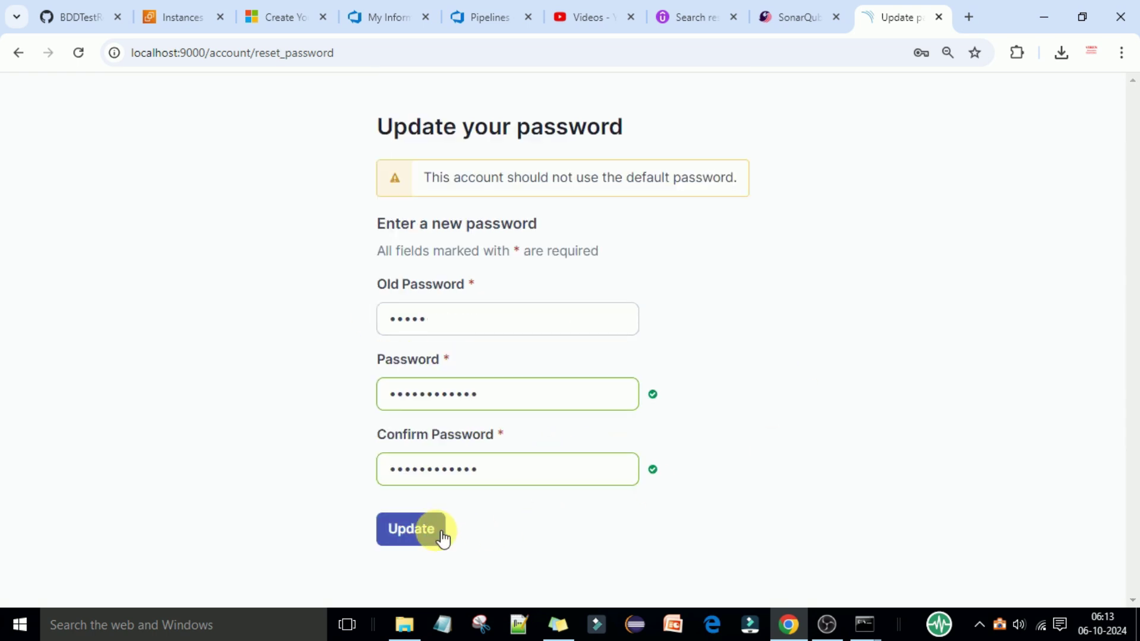
{"action": "key", "text": "Return"}
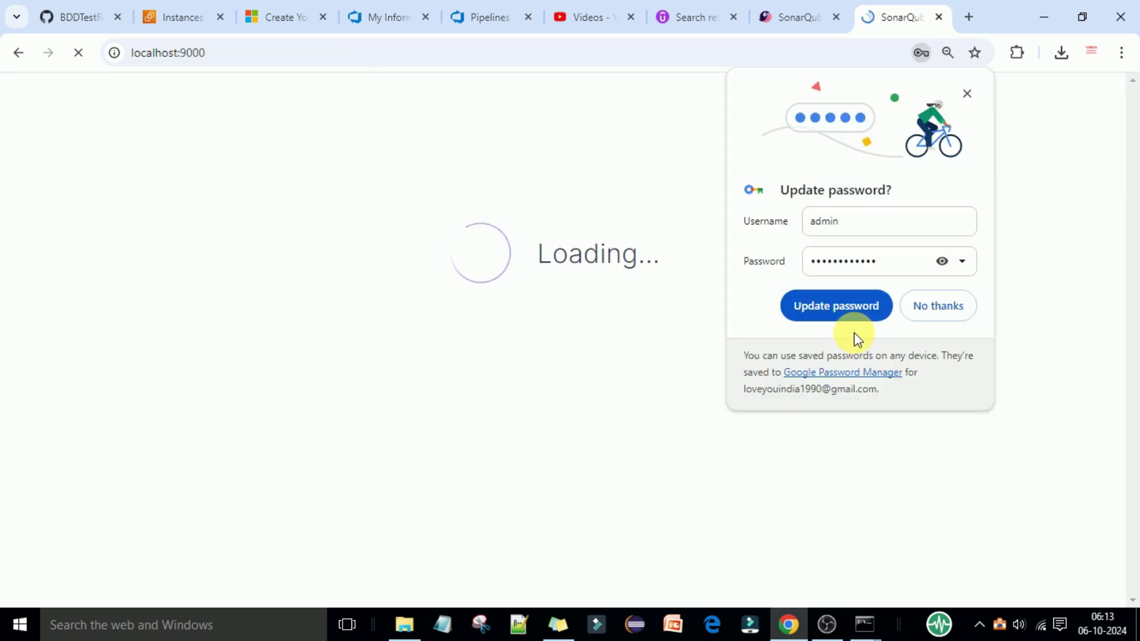
{"action": "left_click", "coordinate": [942, 261]}
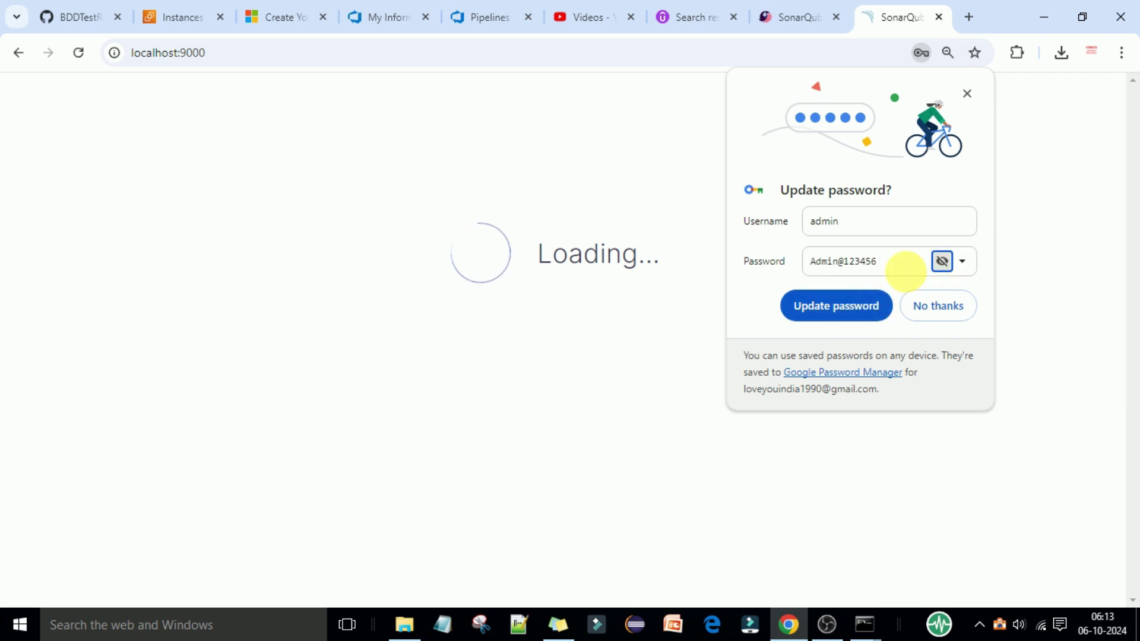
{"action": "left_click", "coordinate": [837, 316]}
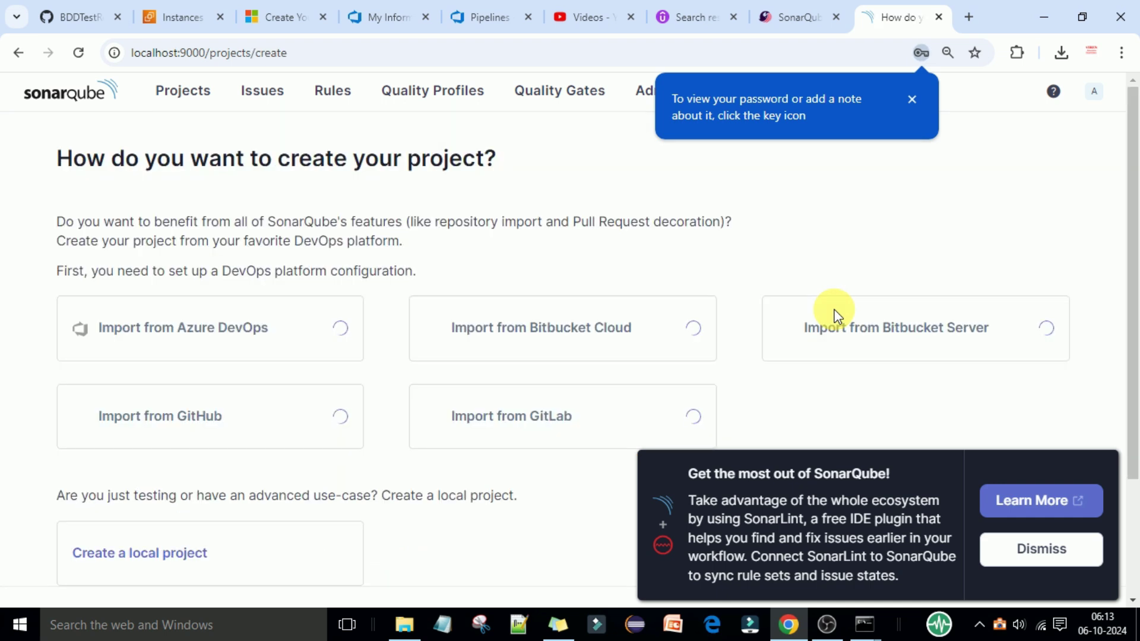
Step: Close the SonarLint promo and password tip, view the Projects page, then go to Administration
{"action": "left_click", "coordinate": [1053, 557]}
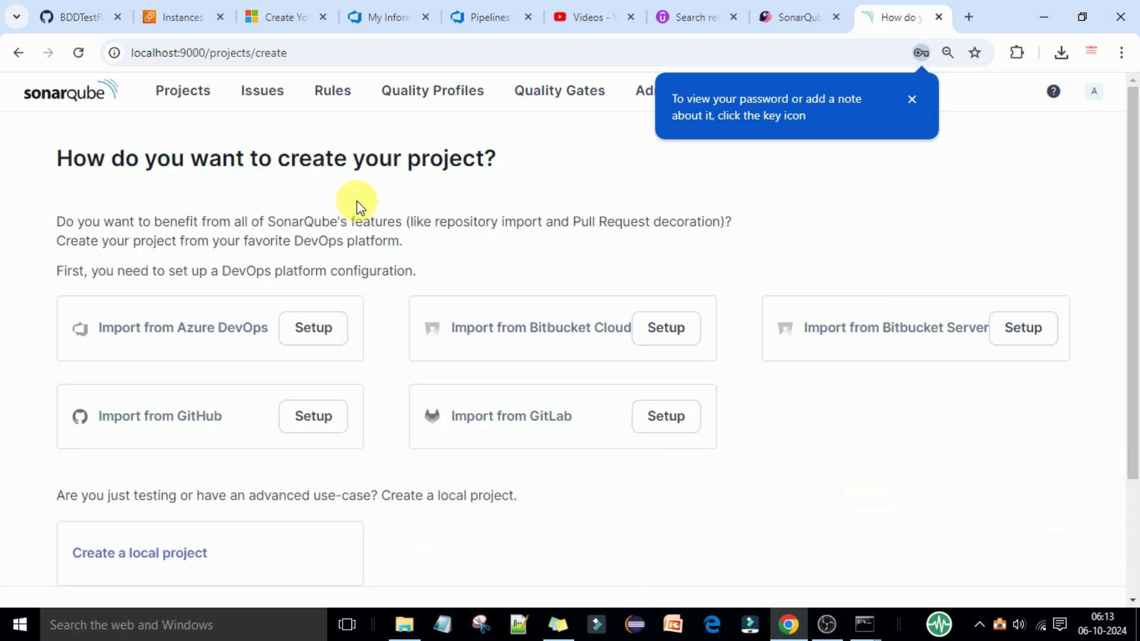
{"action": "left_click", "coordinate": [912, 99]}
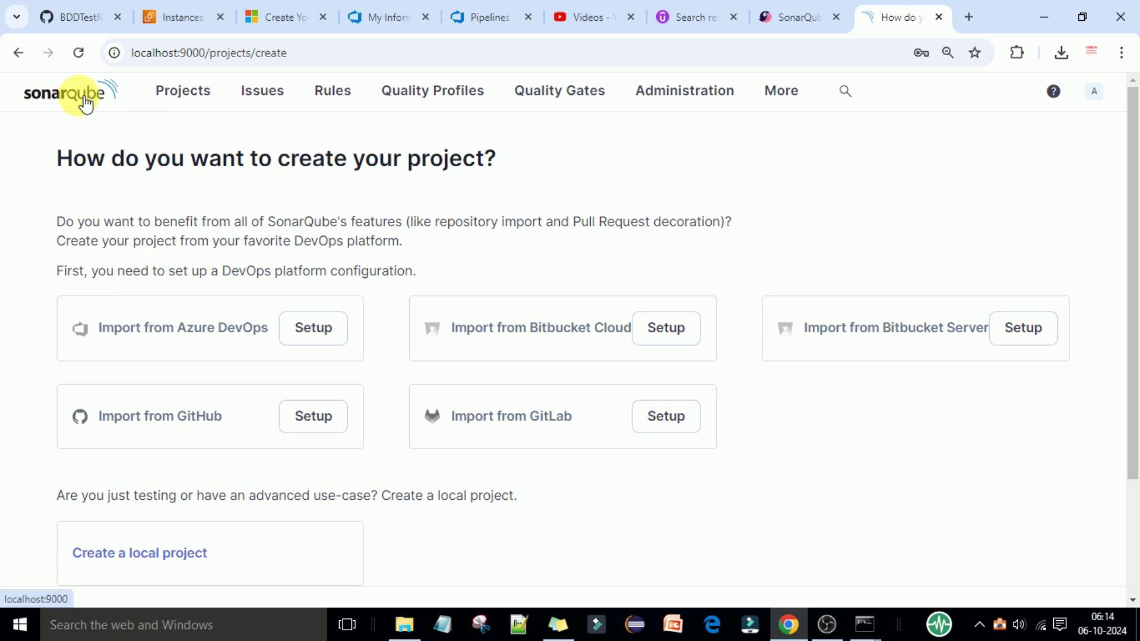
{"action": "left_click", "coordinate": [183, 106]}
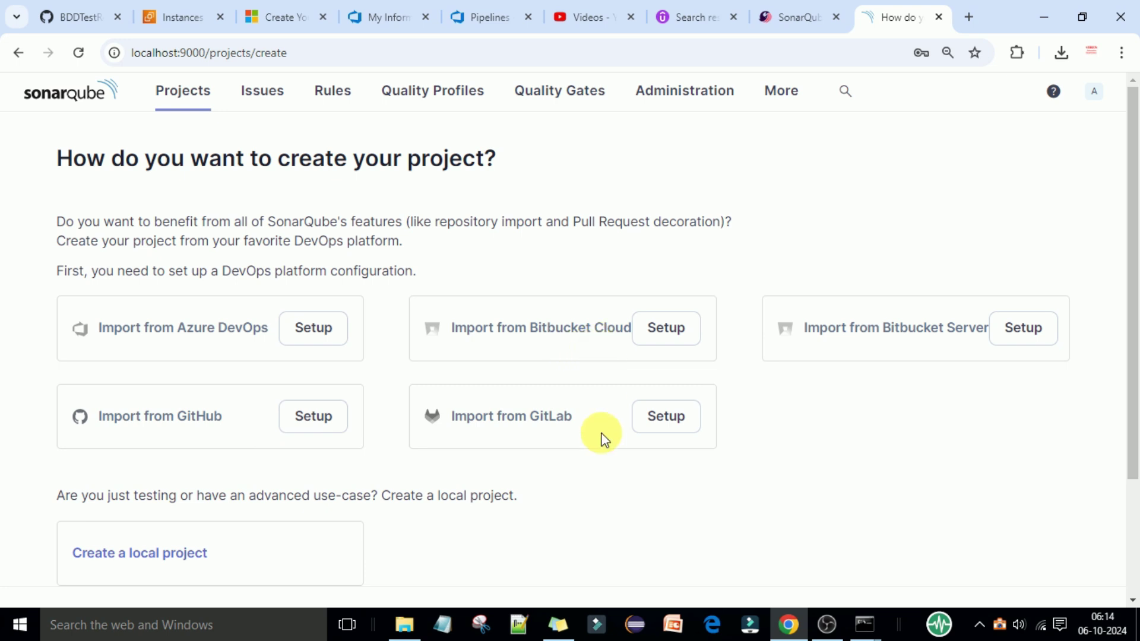
{"action": "left_click", "coordinate": [924, 349]}
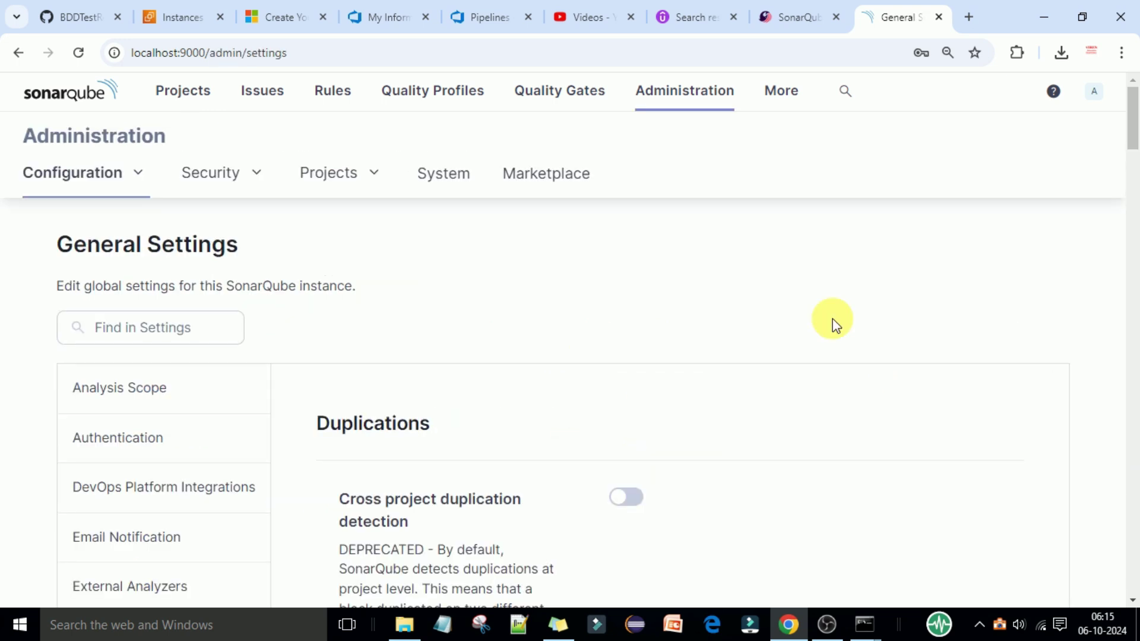